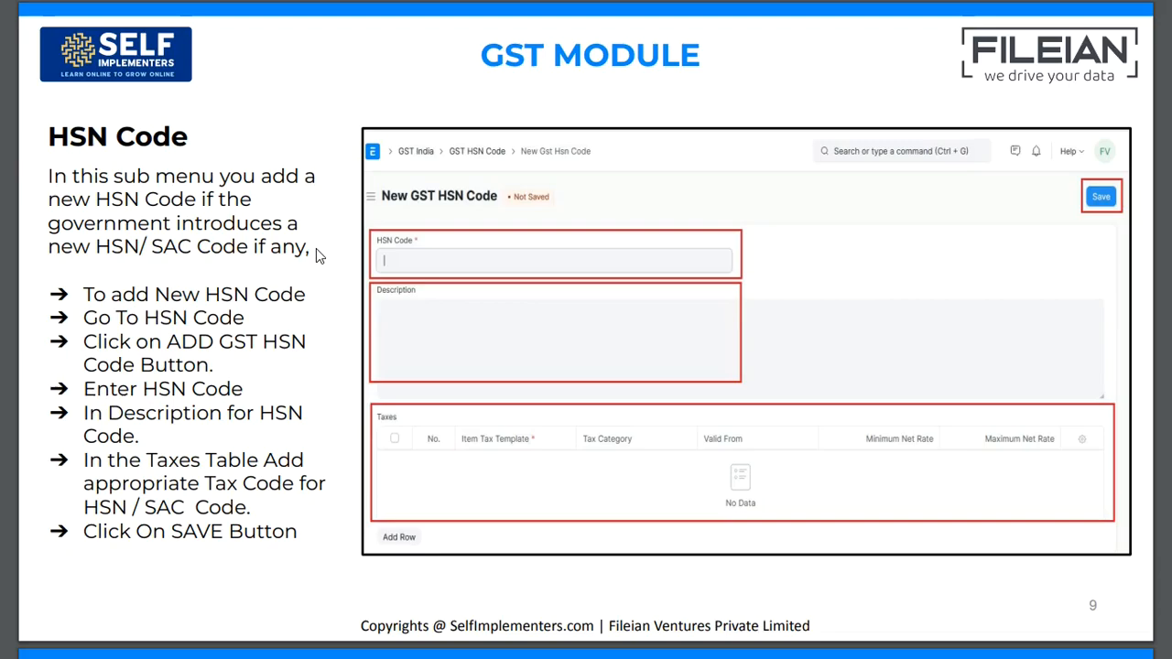
Switch from the slides to the browser and log in to the Frappe site with the prefilled credentials
scroll(316, 248, "down", 7)
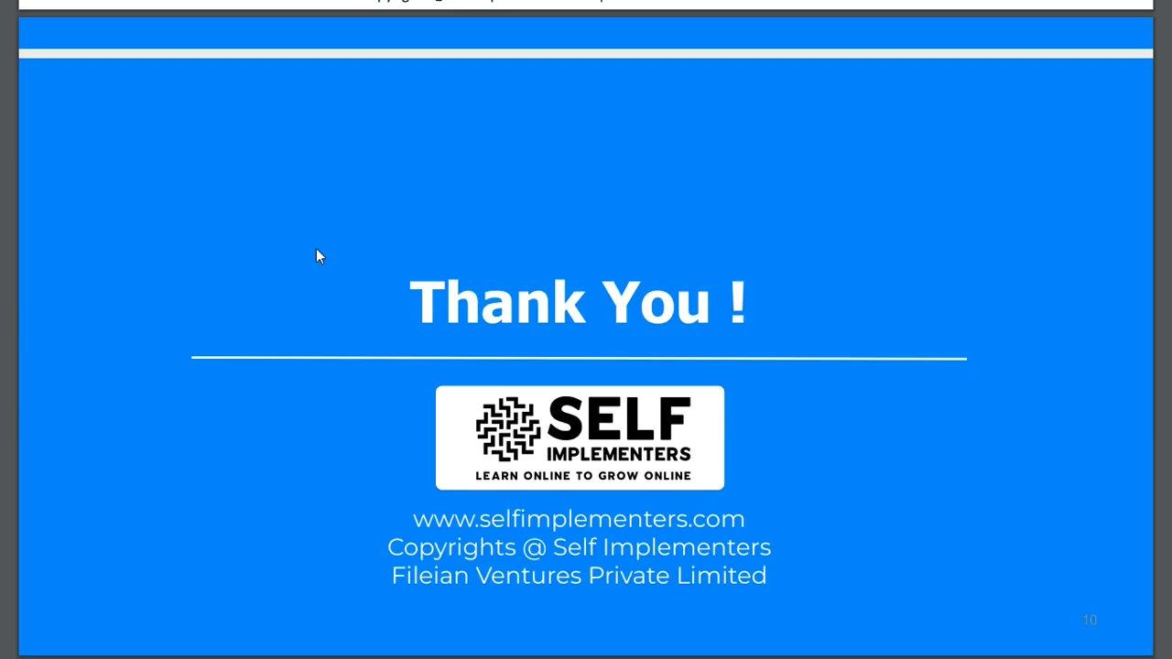
scroll(318, 255, "up", 7)
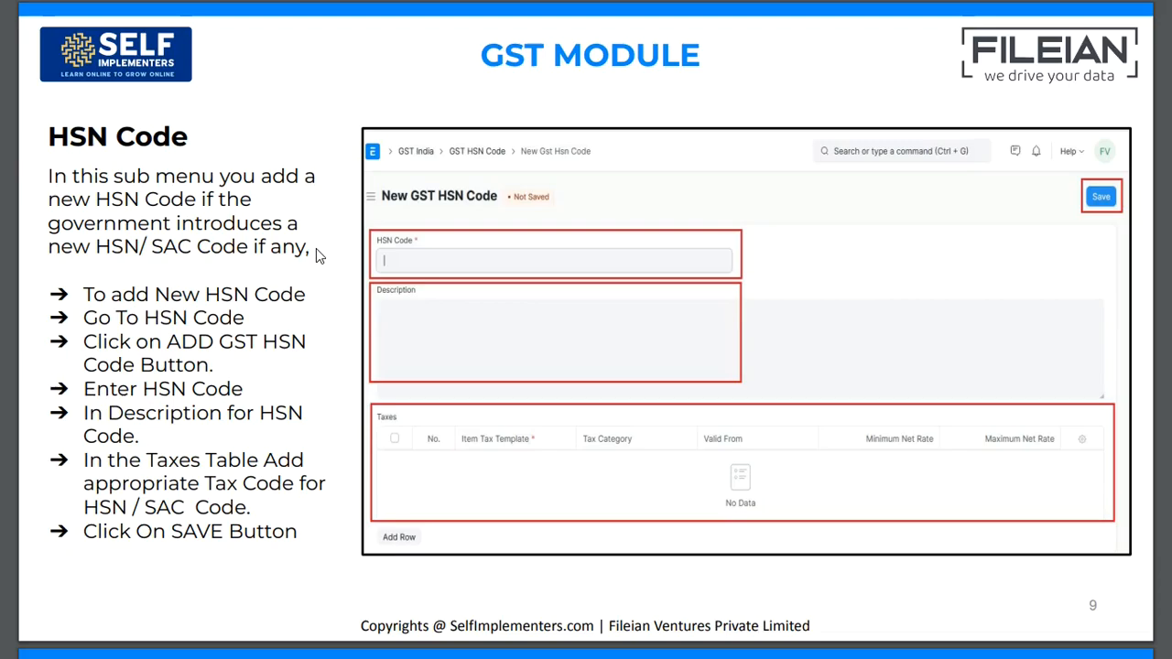
key("alt+Tab")
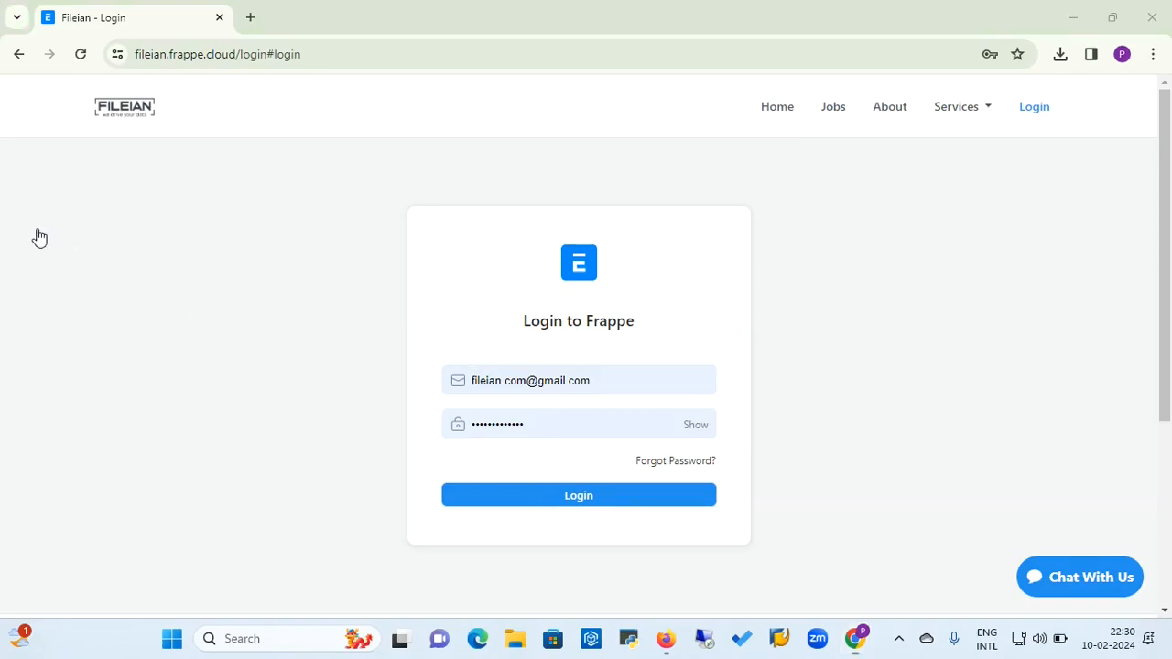
left_click(582, 502)
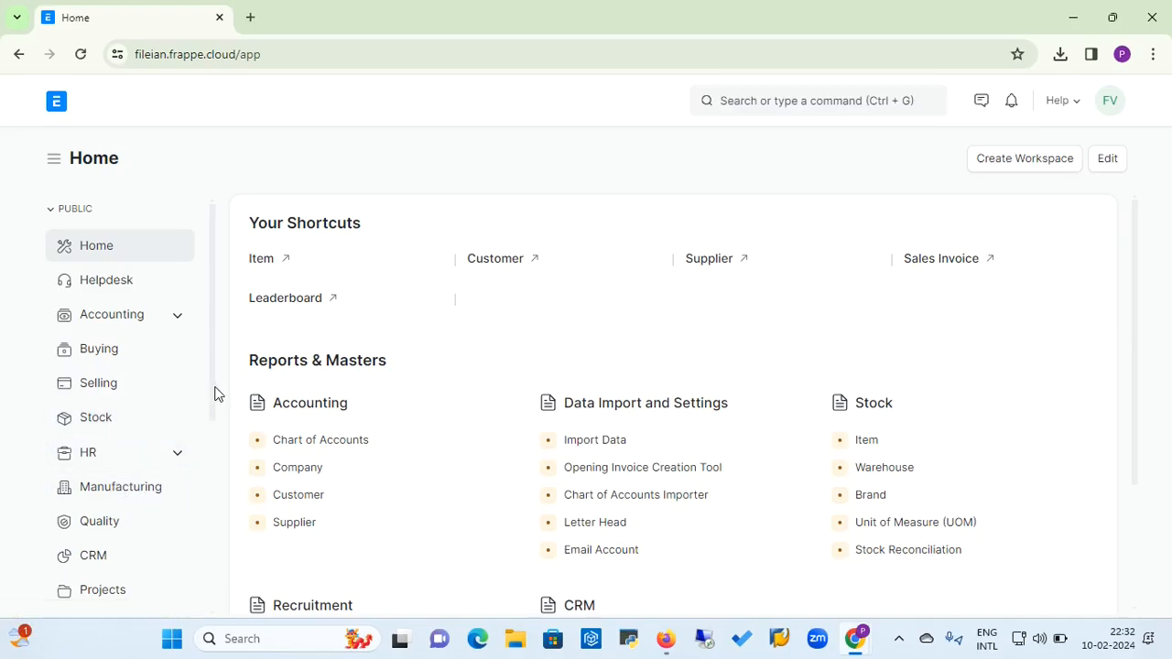
Look through the full list of public workspaces on the Home page
scroll(212, 407, "down", 1)
scroll(213, 408, "down", 4)
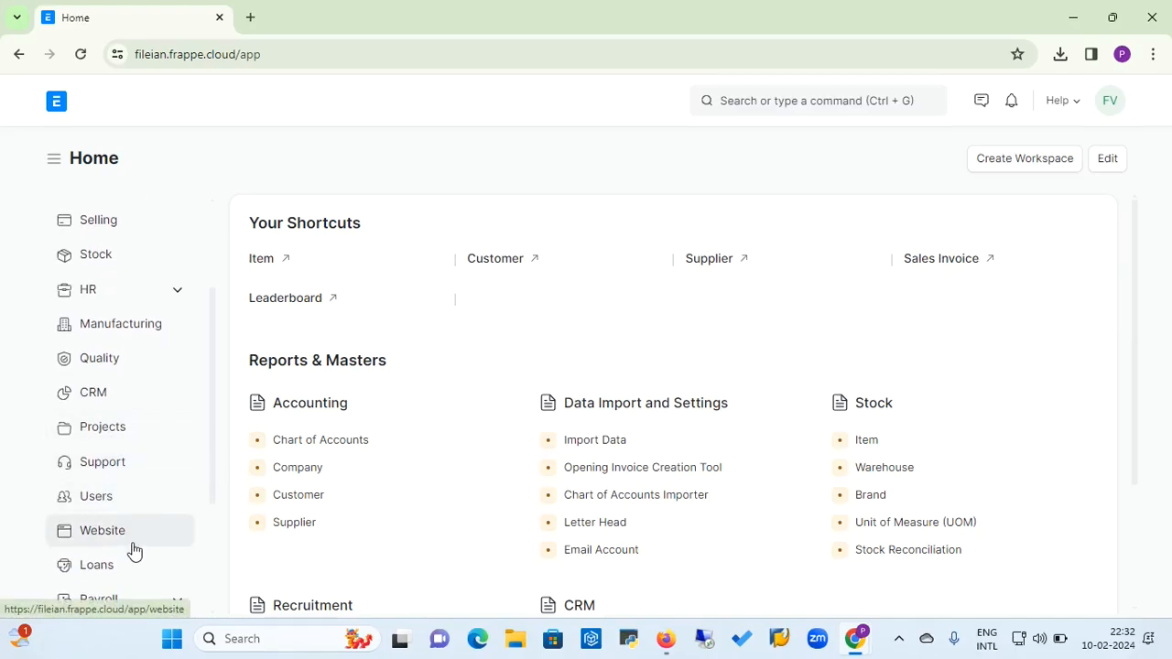
scroll(216, 457, "down", 3)
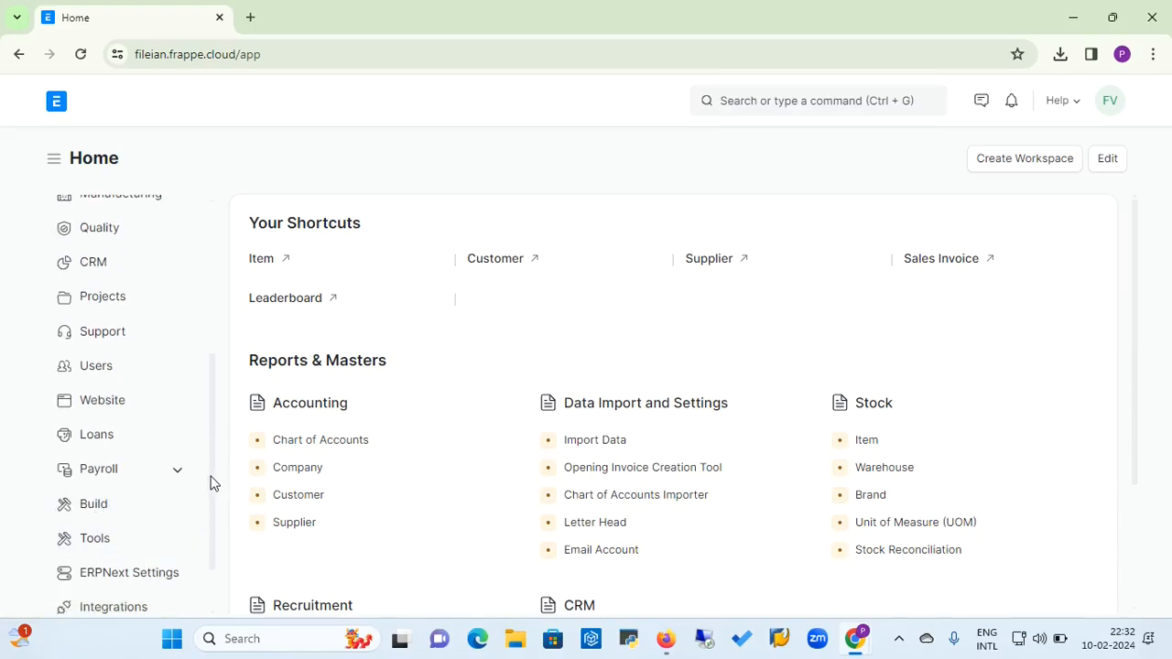
scroll(217, 499, "down", 2)
scroll(217, 522, "down", 1)
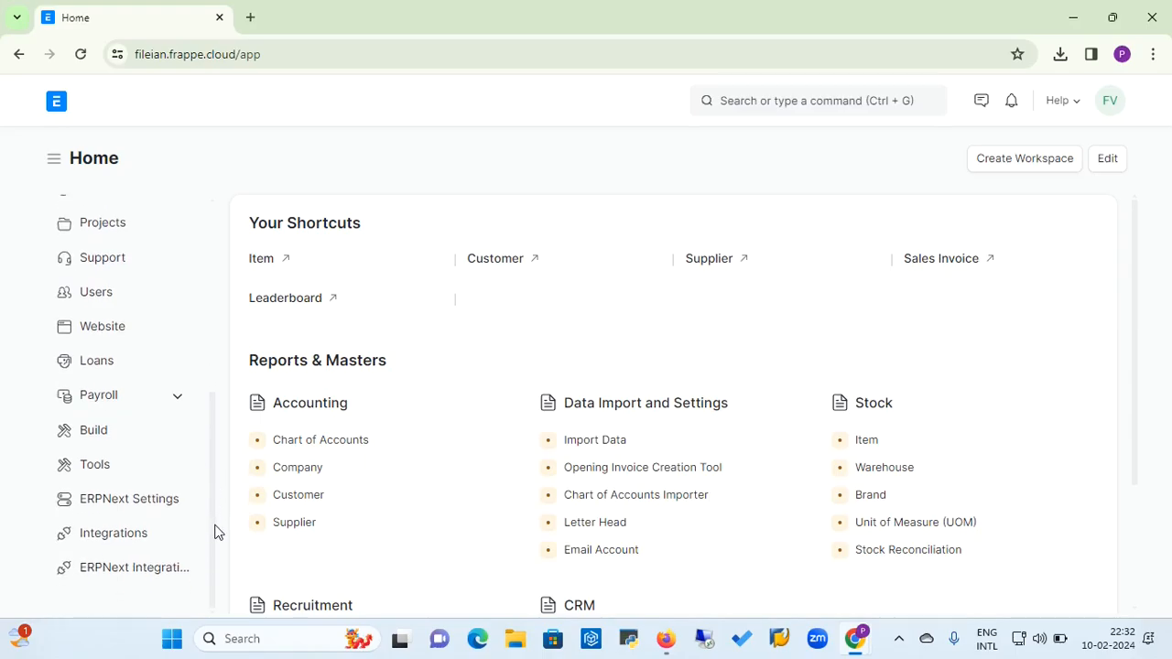
scroll(218, 513, "up", 8)
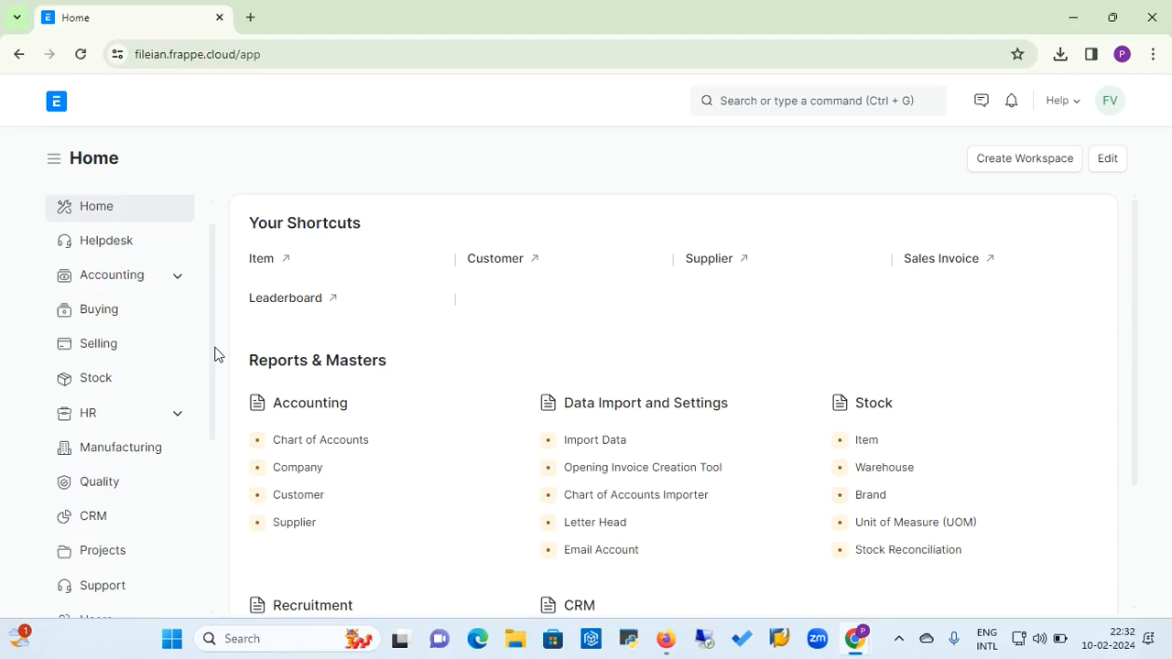
scroll(217, 329, "up", 1)
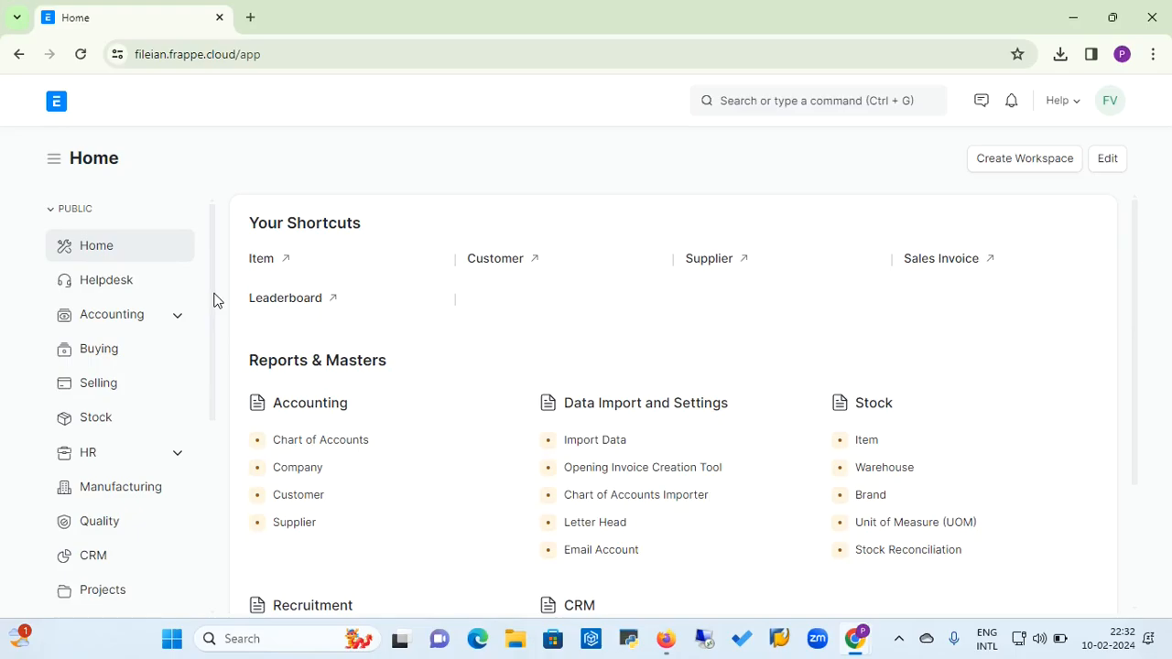
Search for GST and open the GST India workspace
left_click(768, 103)
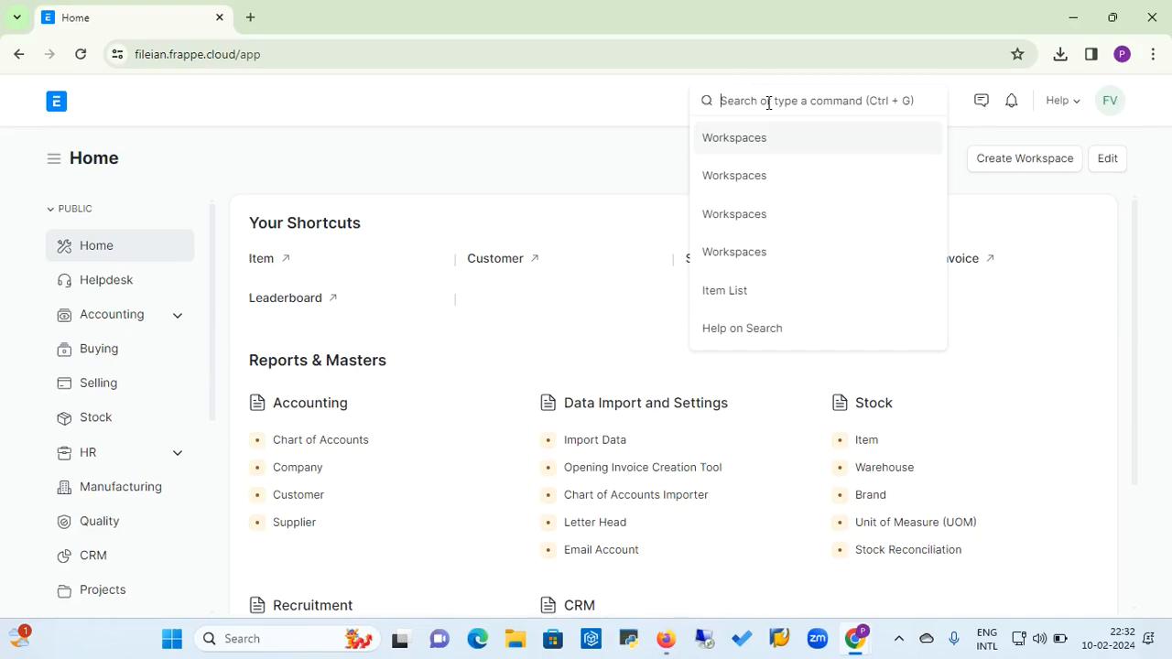
type("GST")
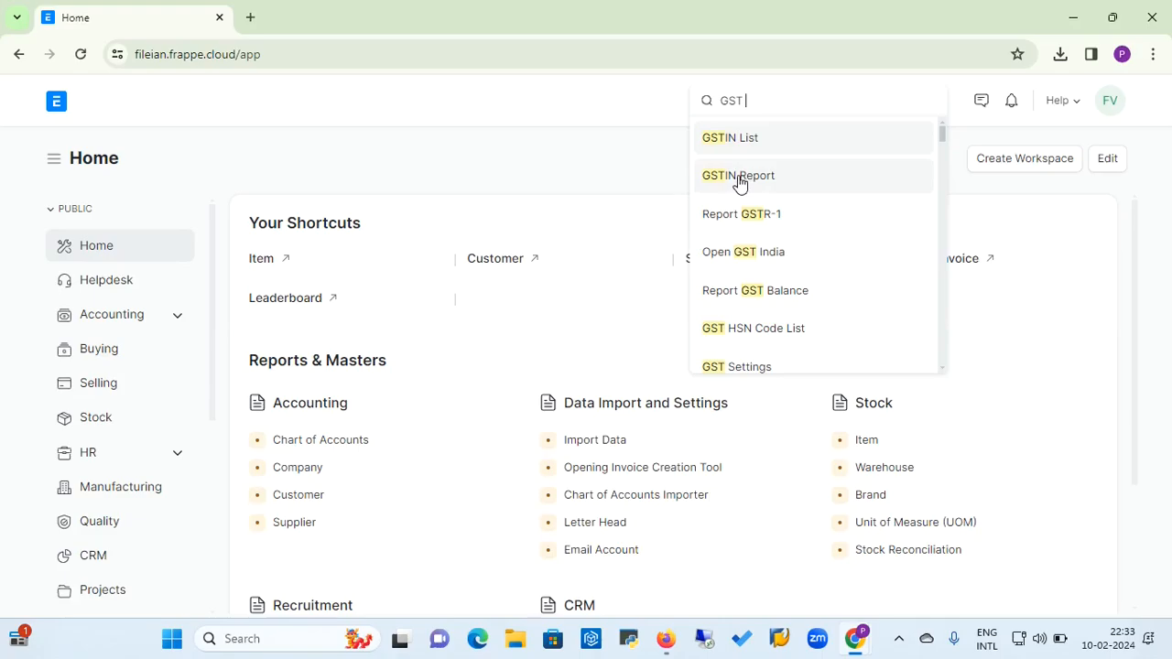
left_click(733, 262)
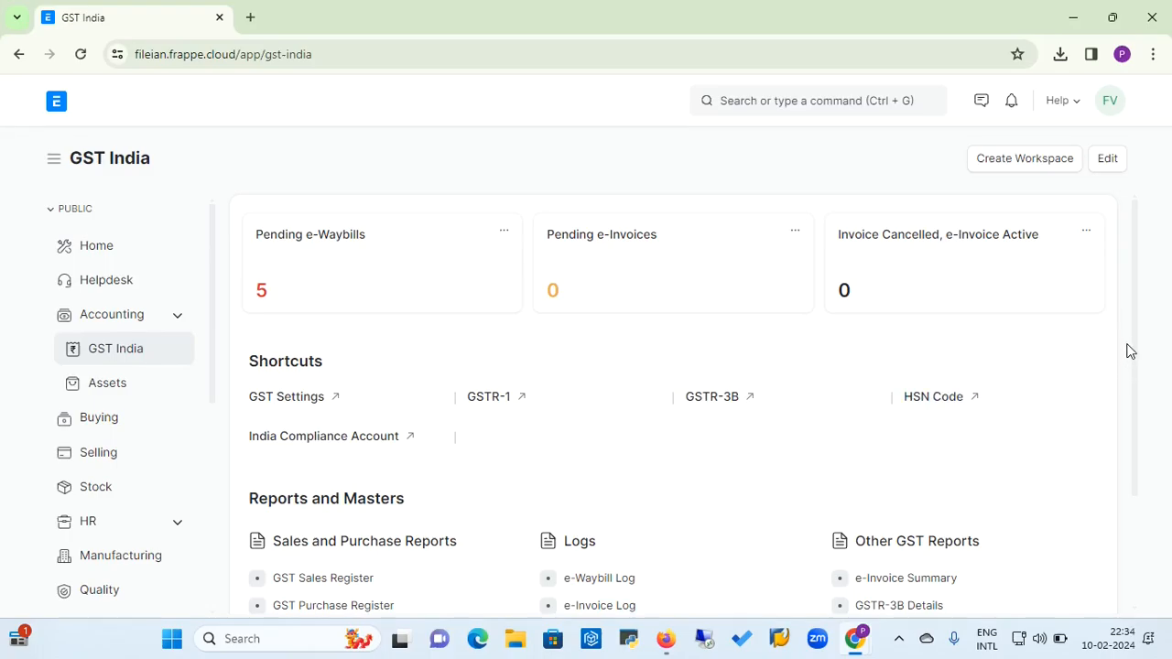
Look over the GST India workspace's shortcuts and reports and open the GST Settings
left_click_drag(1134, 353, 1137, 449)
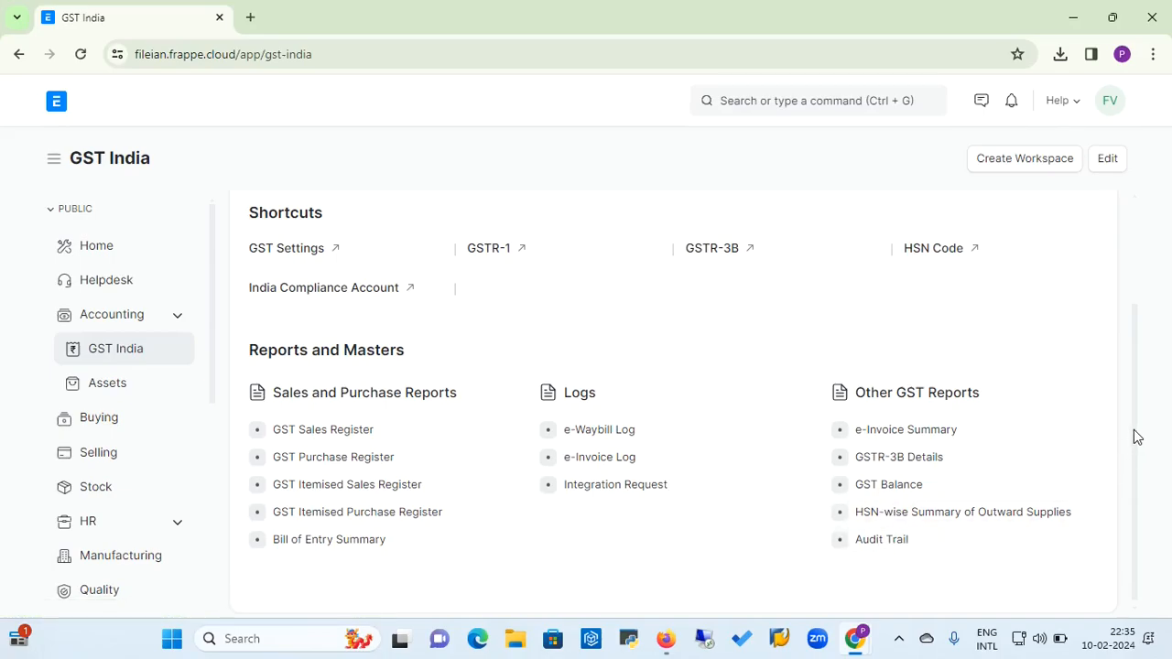
left_click_drag(1136, 437, 1139, 369)
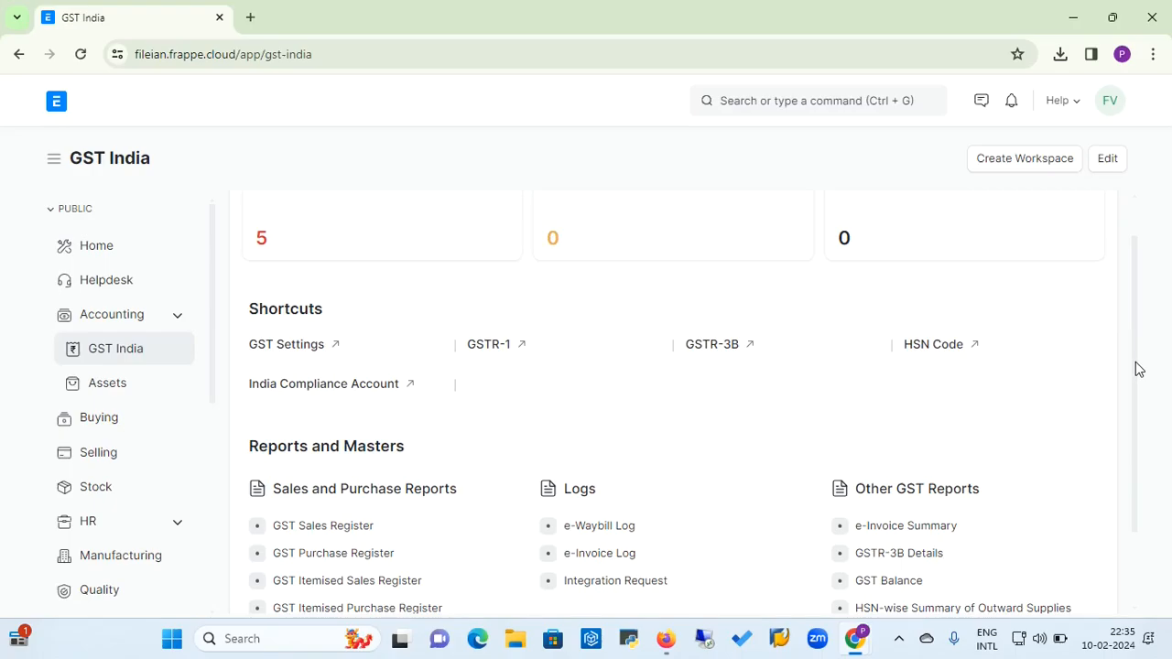
left_click(289, 351)
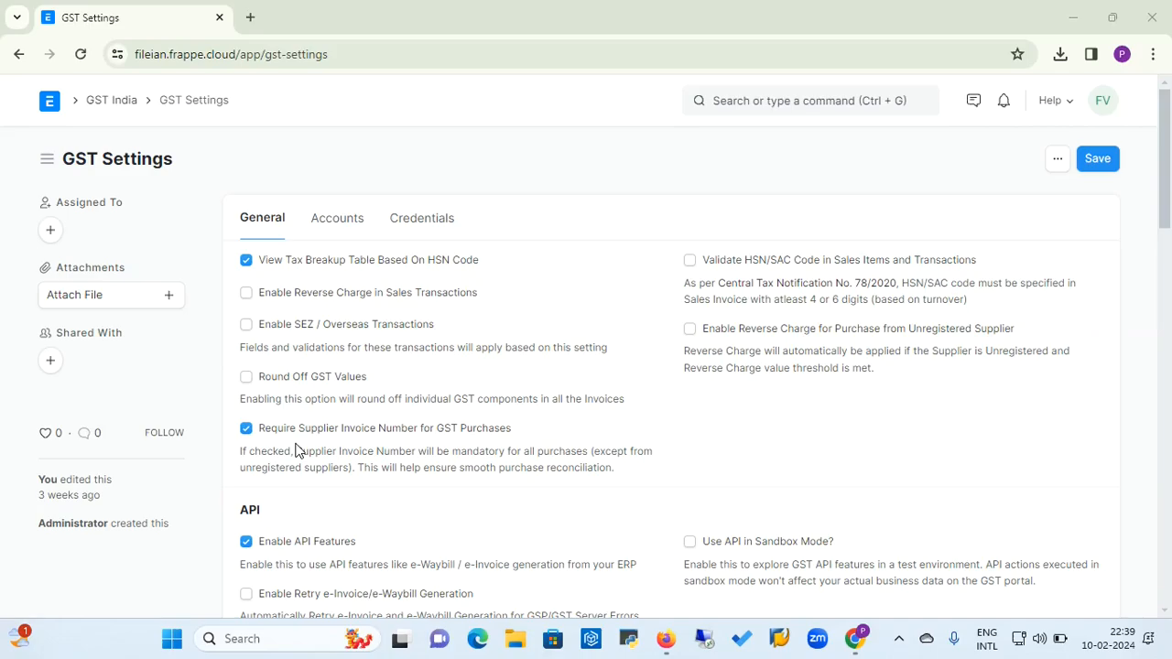
Review the GST Settings: the general, API, e-Waybill, e-Invoice and Other APIs options, the accounts table and the credentials table
left_click_drag(295, 450, 322, 516)
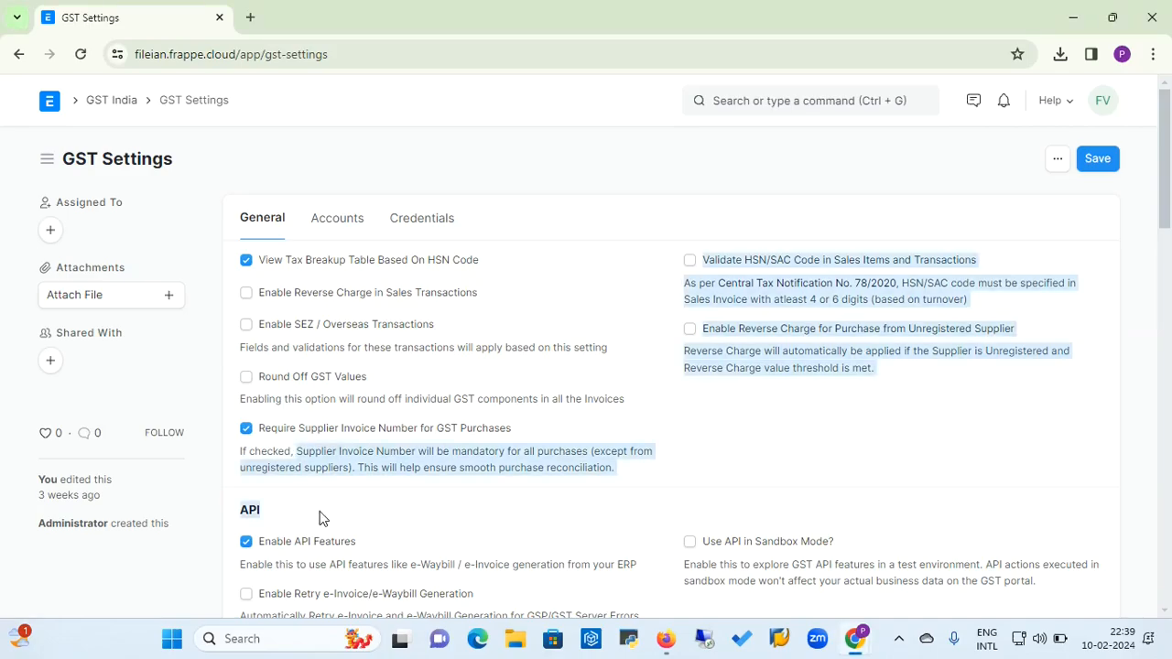
left_click(478, 483)
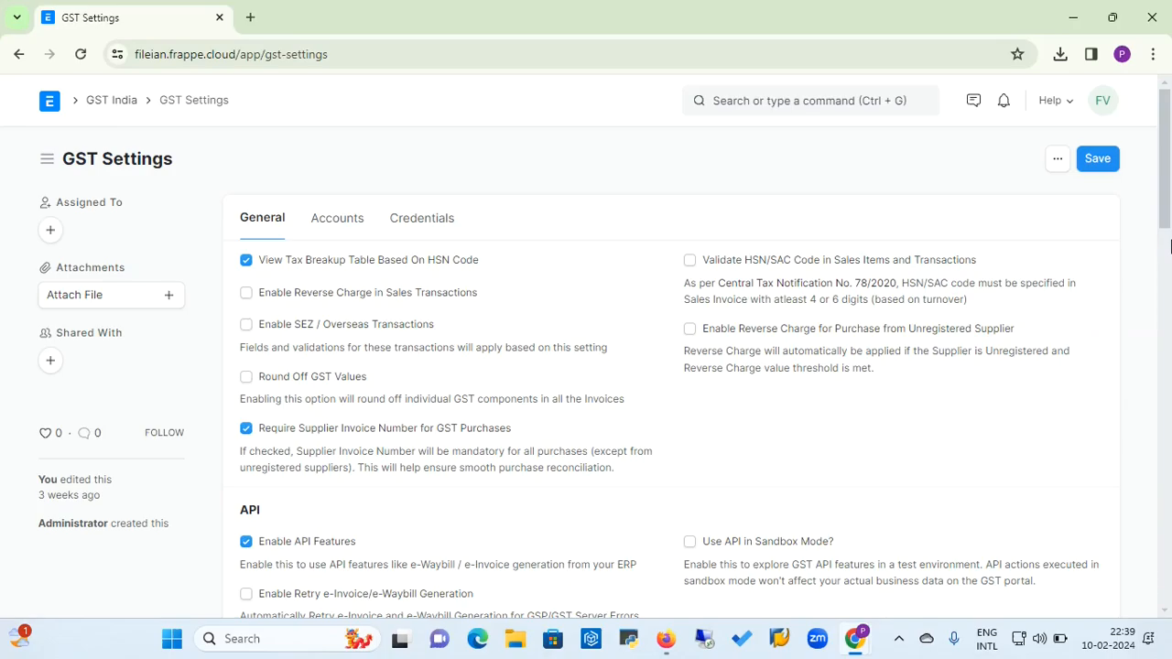
left_click_drag(1166, 215, 1166, 241)
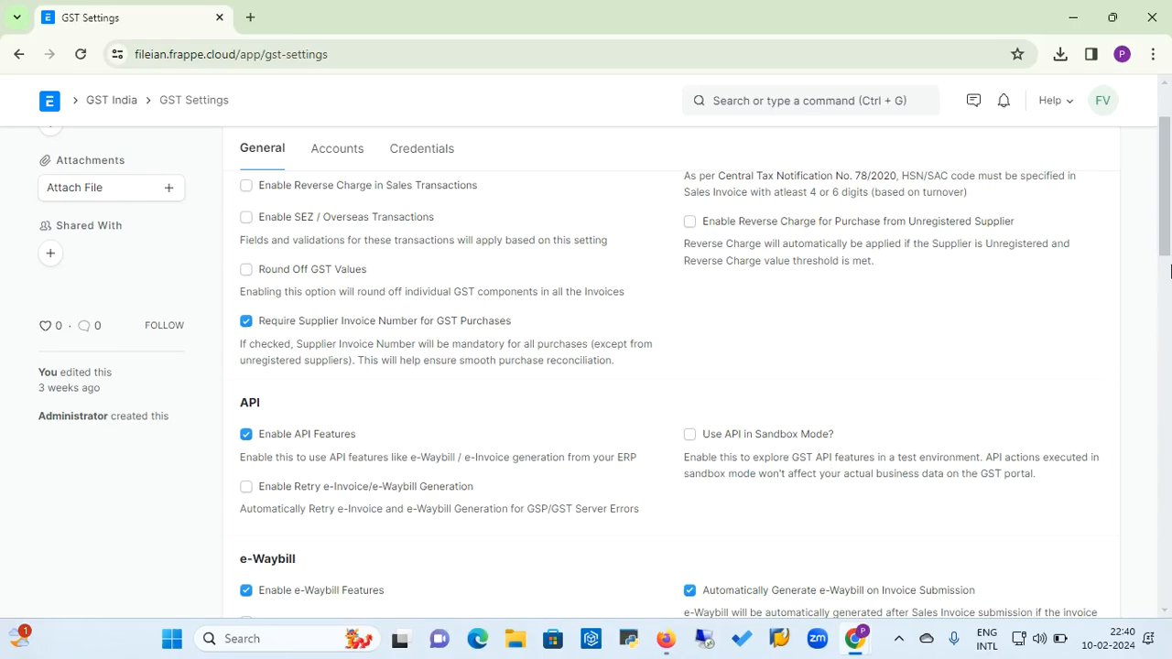
left_click_drag(1169, 237, 1166, 293)
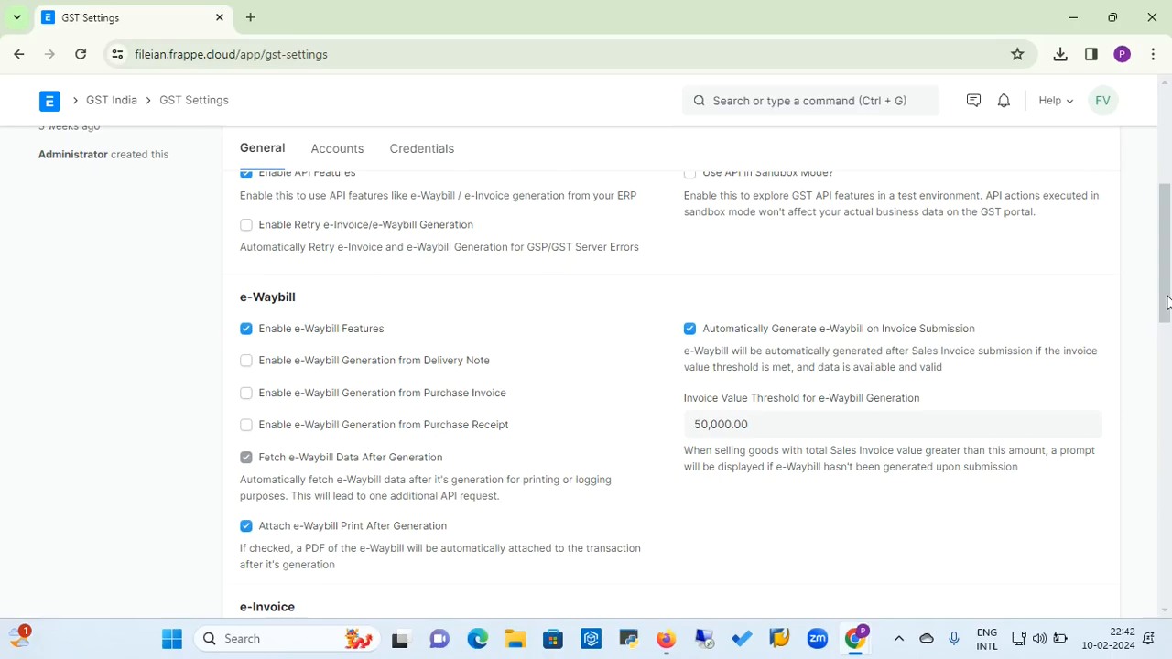
left_click_drag(1165, 302, 1166, 352)
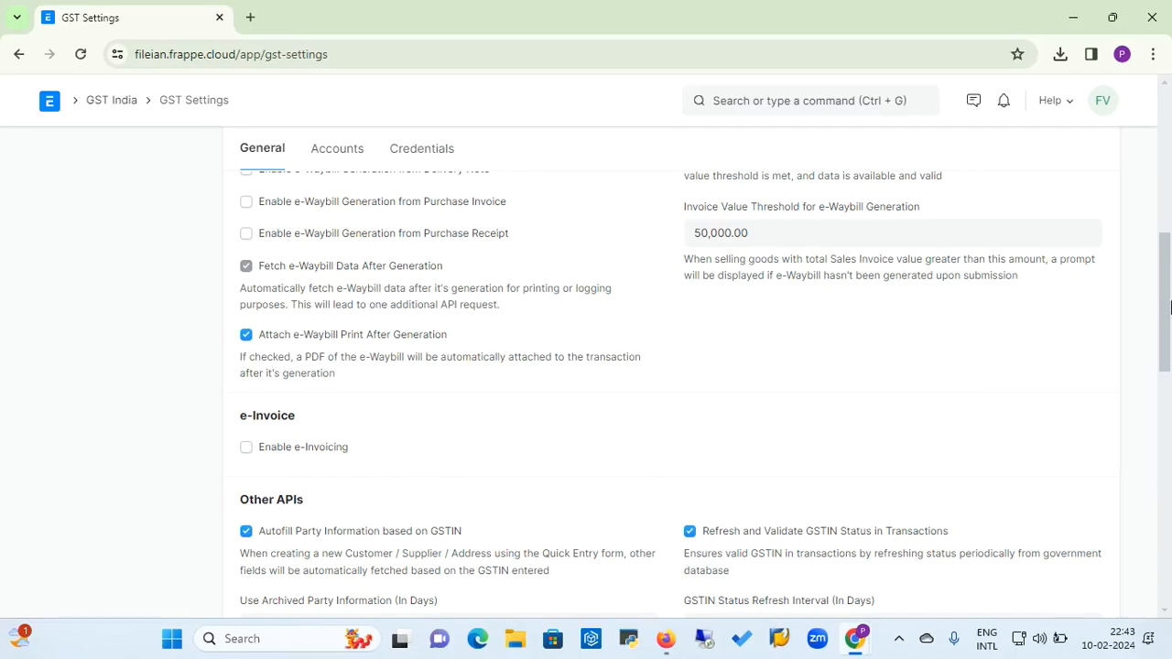
scroll(1167, 298, "down", 2)
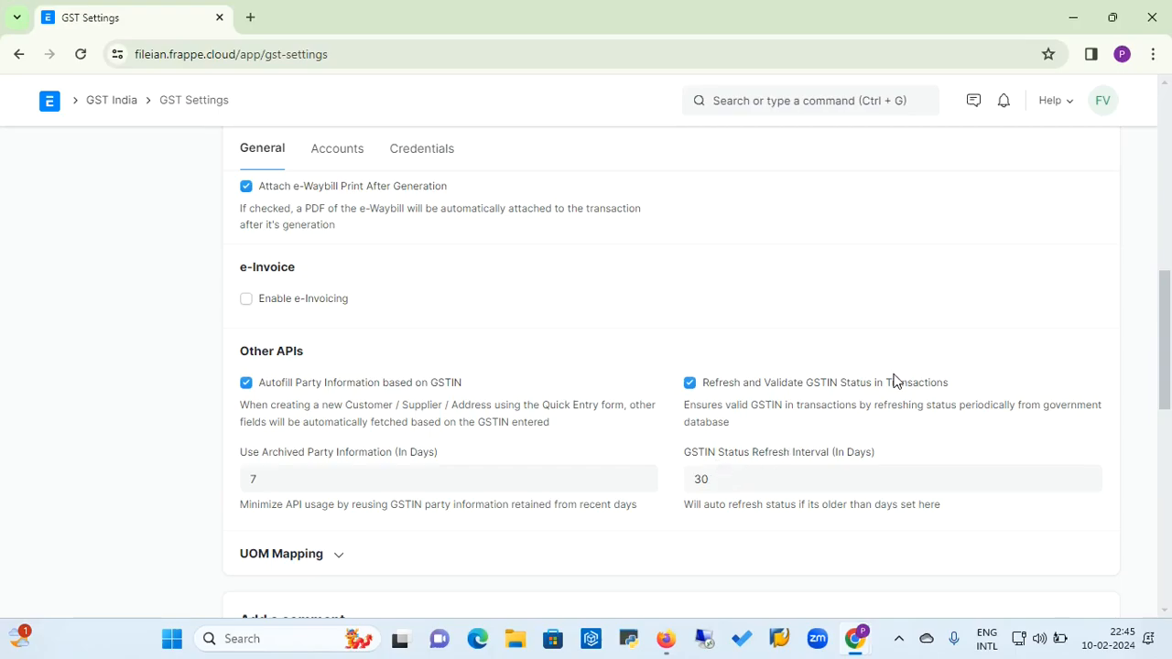
left_click(338, 154)
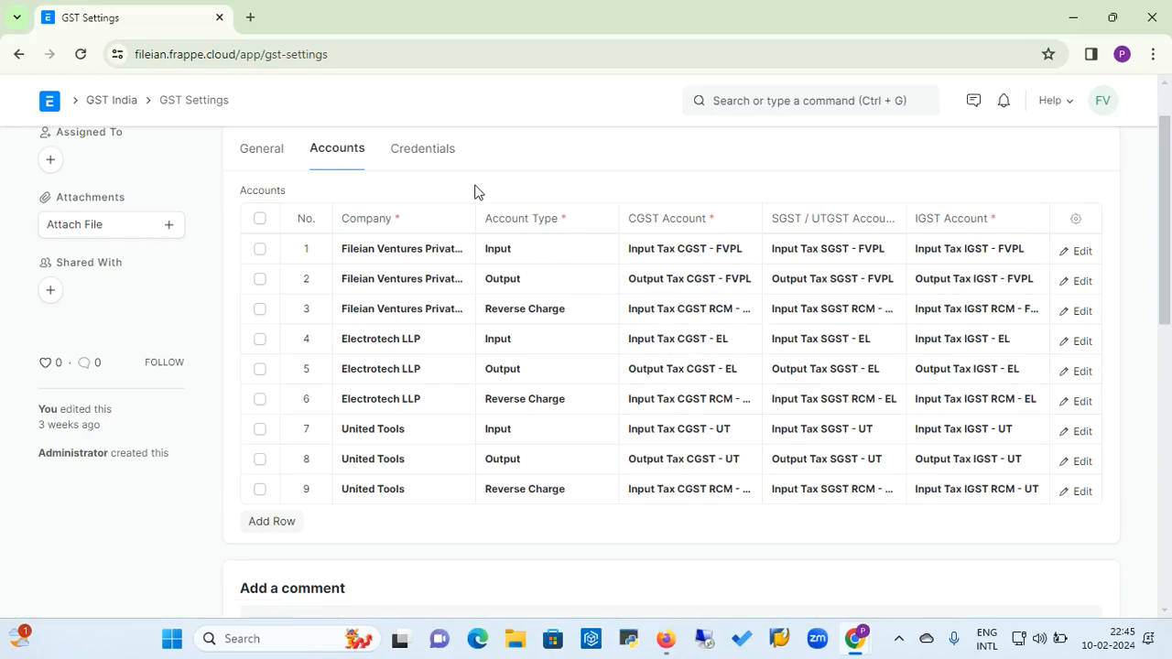
left_click(440, 156)
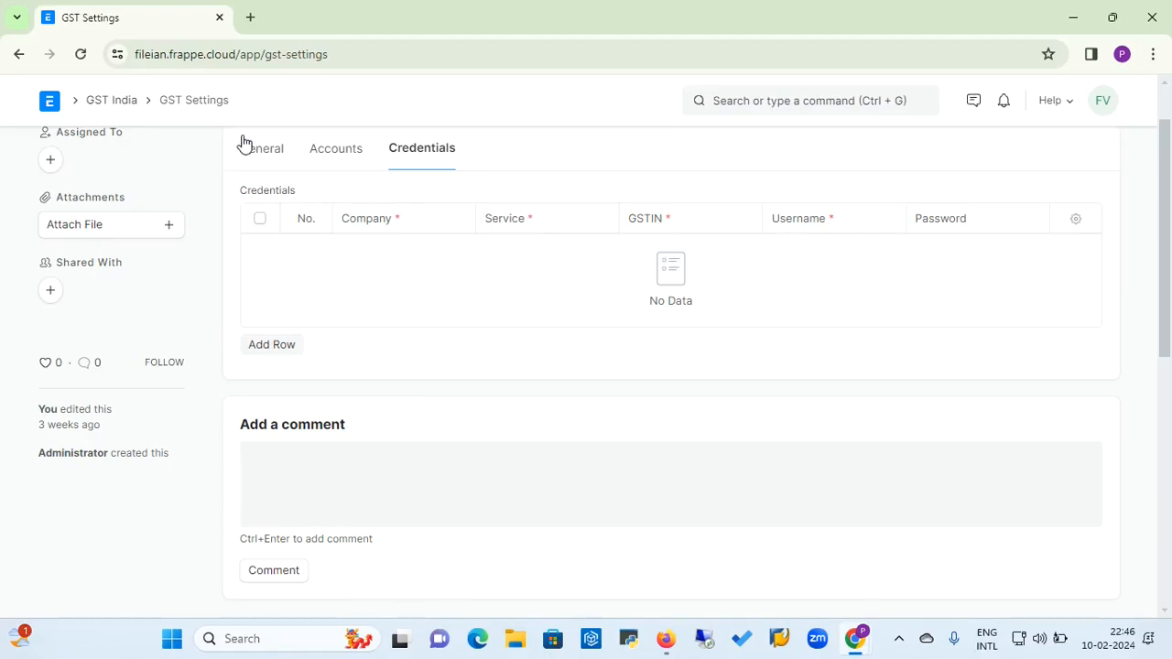
Return to the GST India workspace and open the GSTR-1 report with business type B2B Invoices - 4A, 4B, 4C, 6B, 6C
left_click(114, 102)
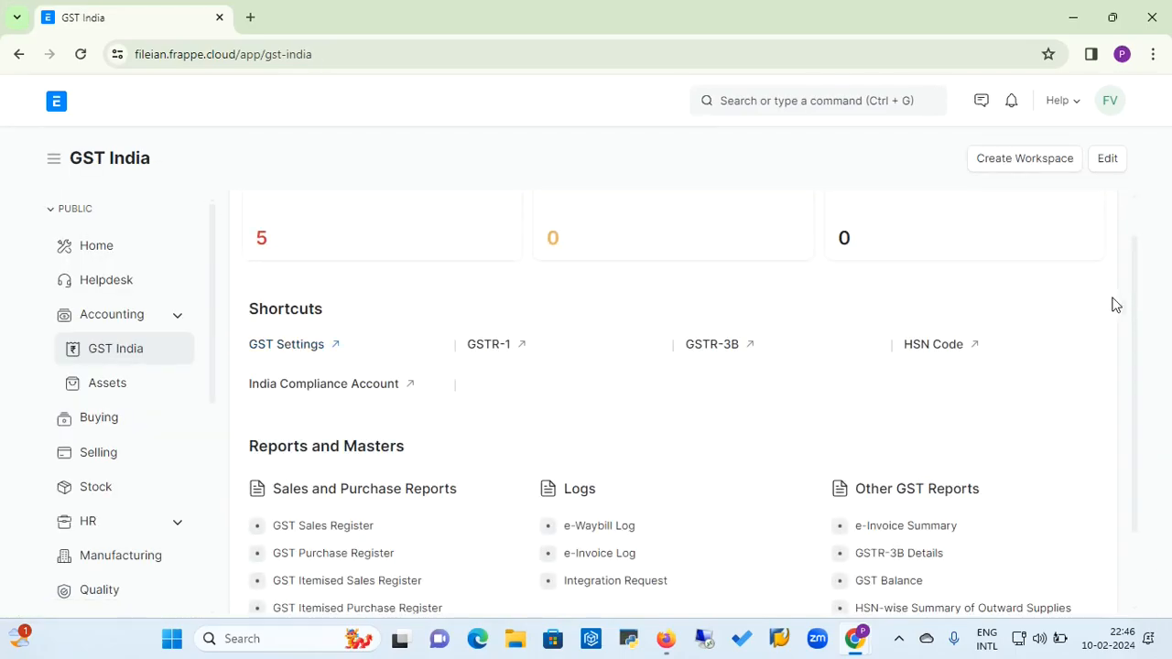
left_click_drag(1135, 305, 1132, 401)
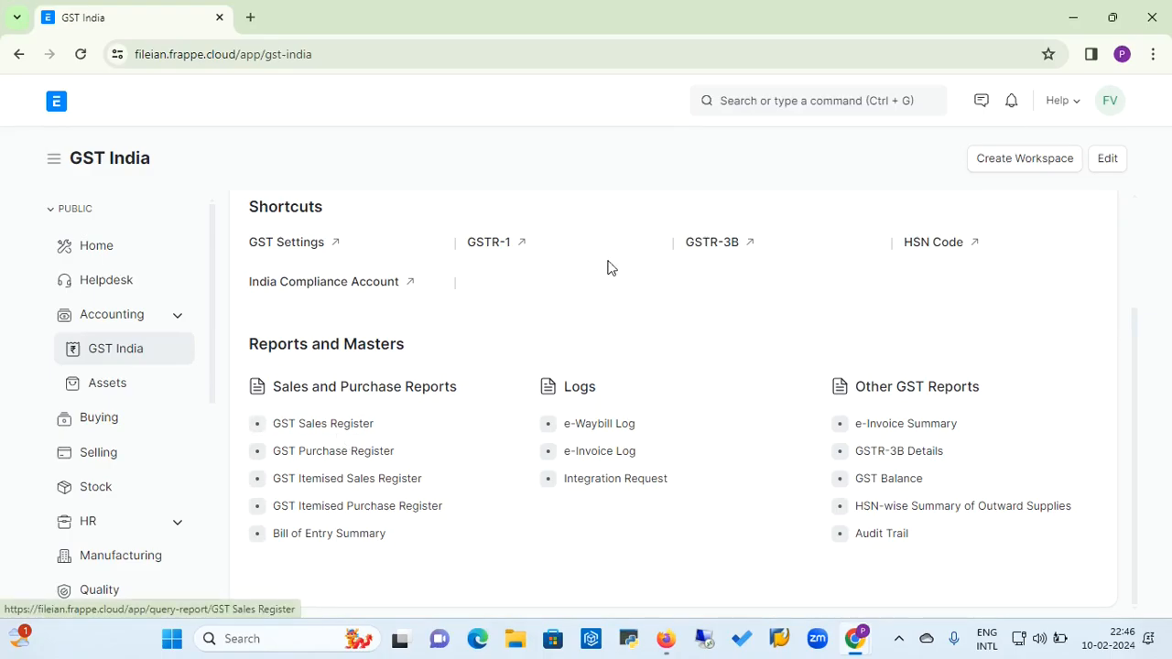
left_click(493, 248)
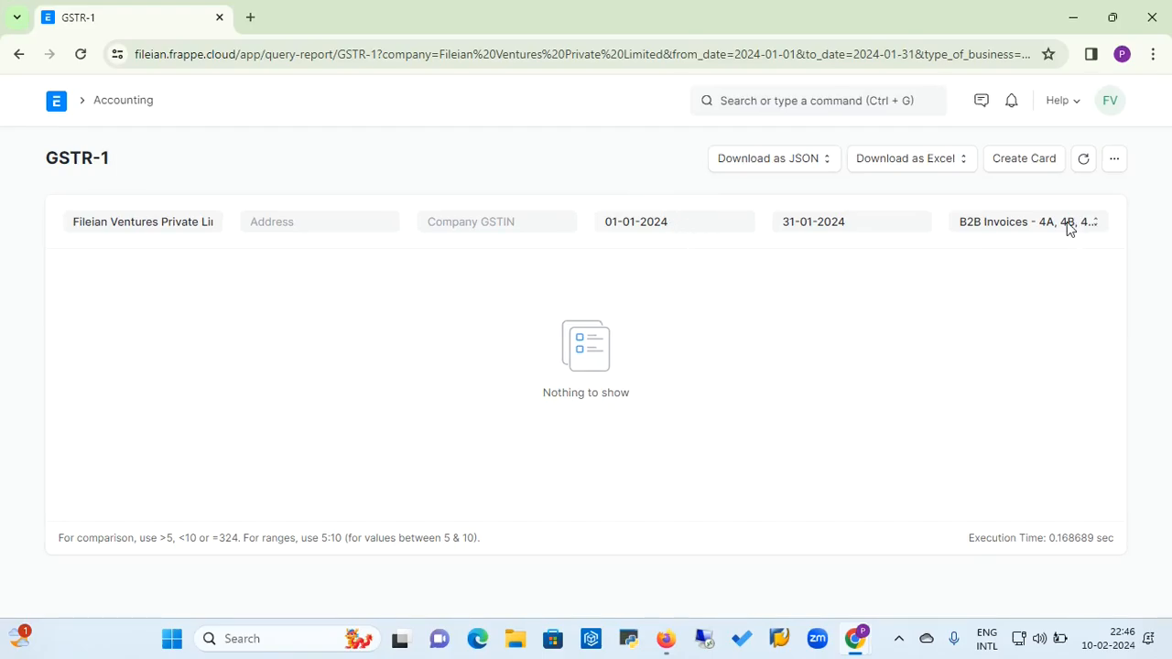
left_click(1094, 225)
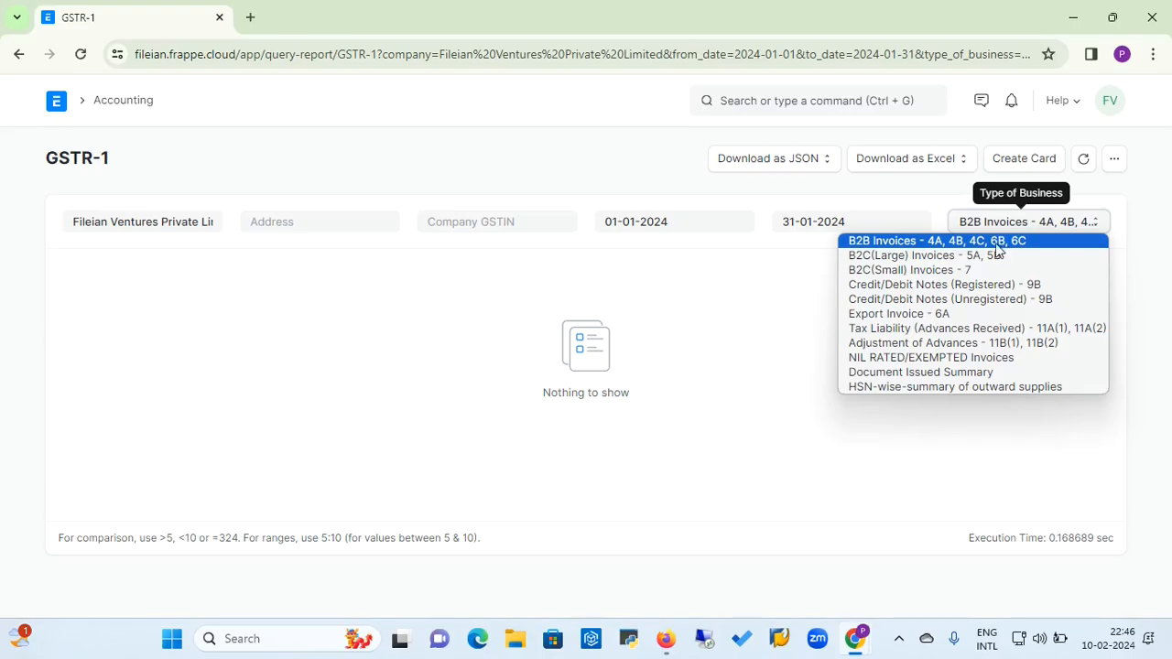
left_click(936, 245)
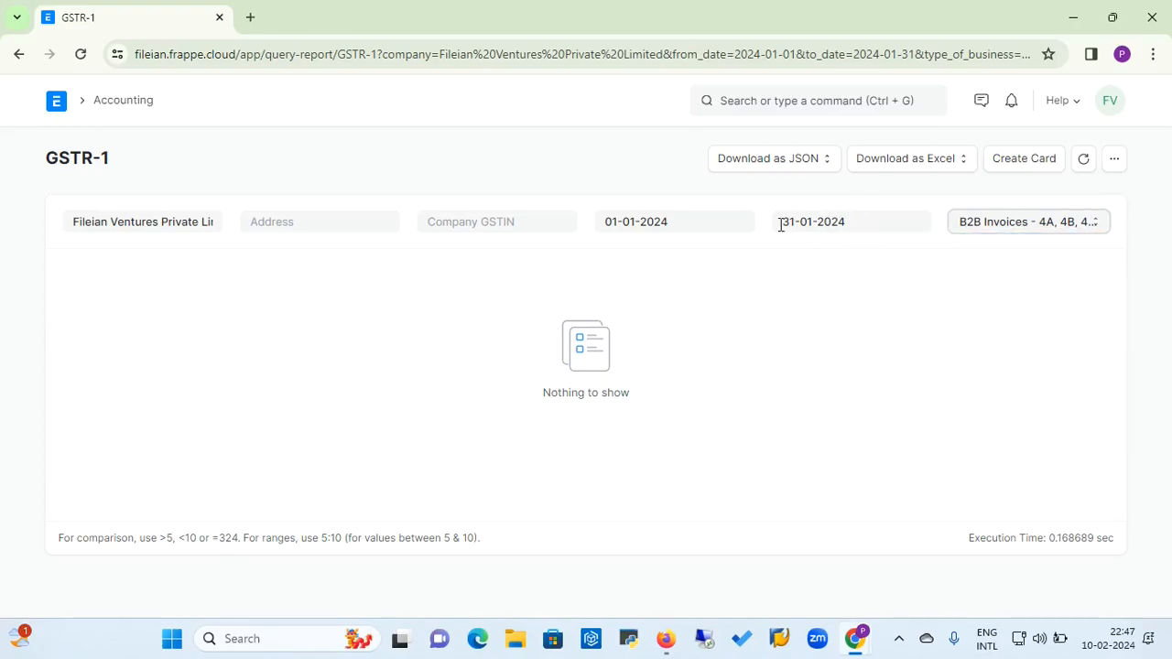
Set the GSTR-1 report's From Date to 01-01-2023 and its To Date to today, 10-02-2024
left_click(701, 227)
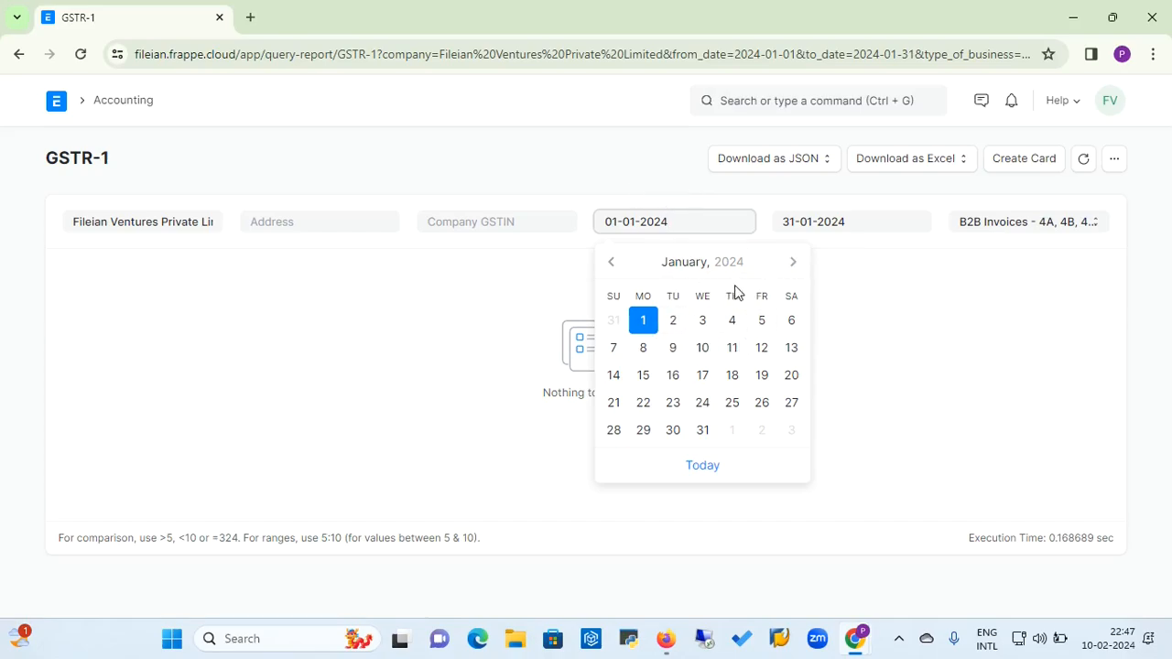
left_click(691, 265)
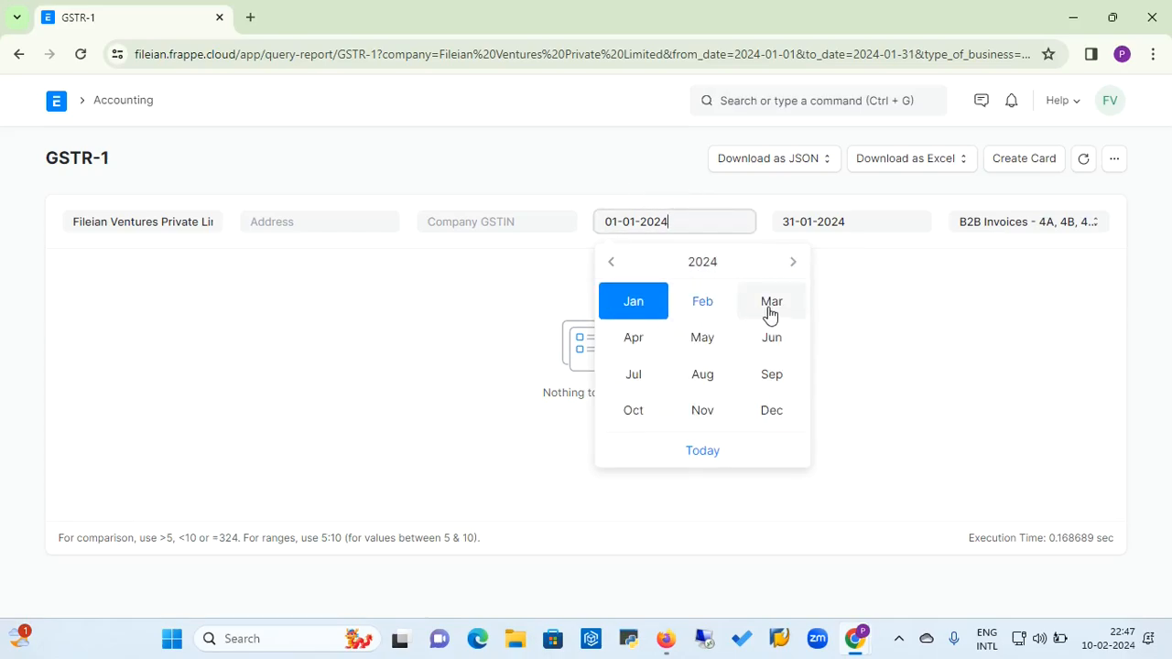
left_click(615, 265)
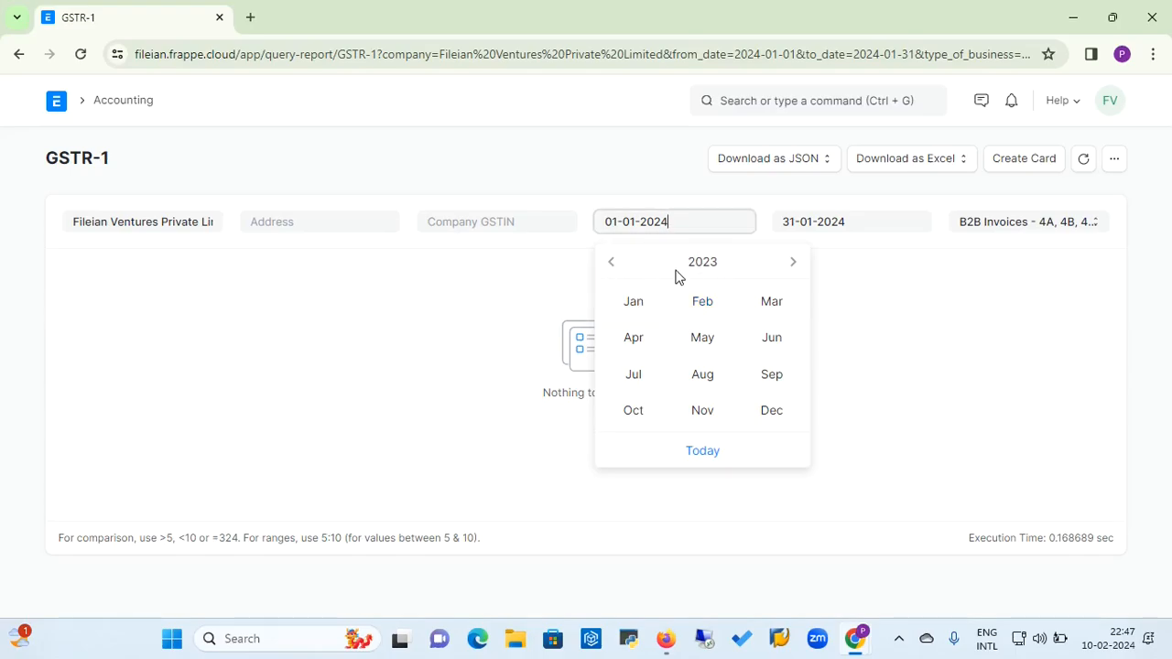
left_click(630, 307)
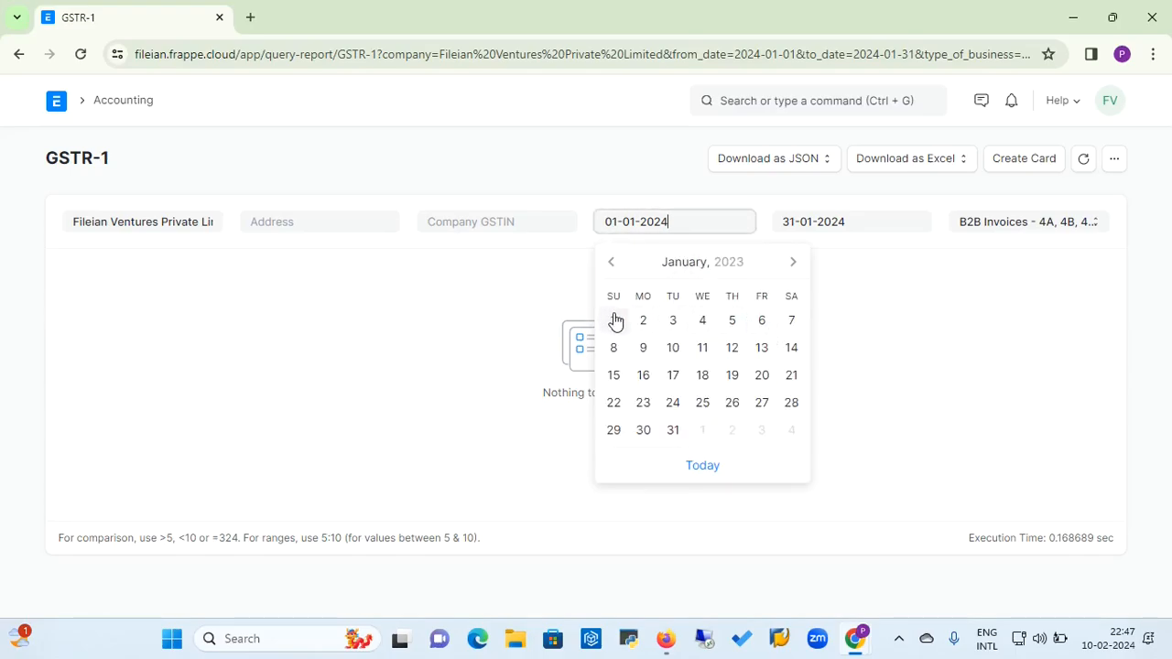
left_click(614, 320)
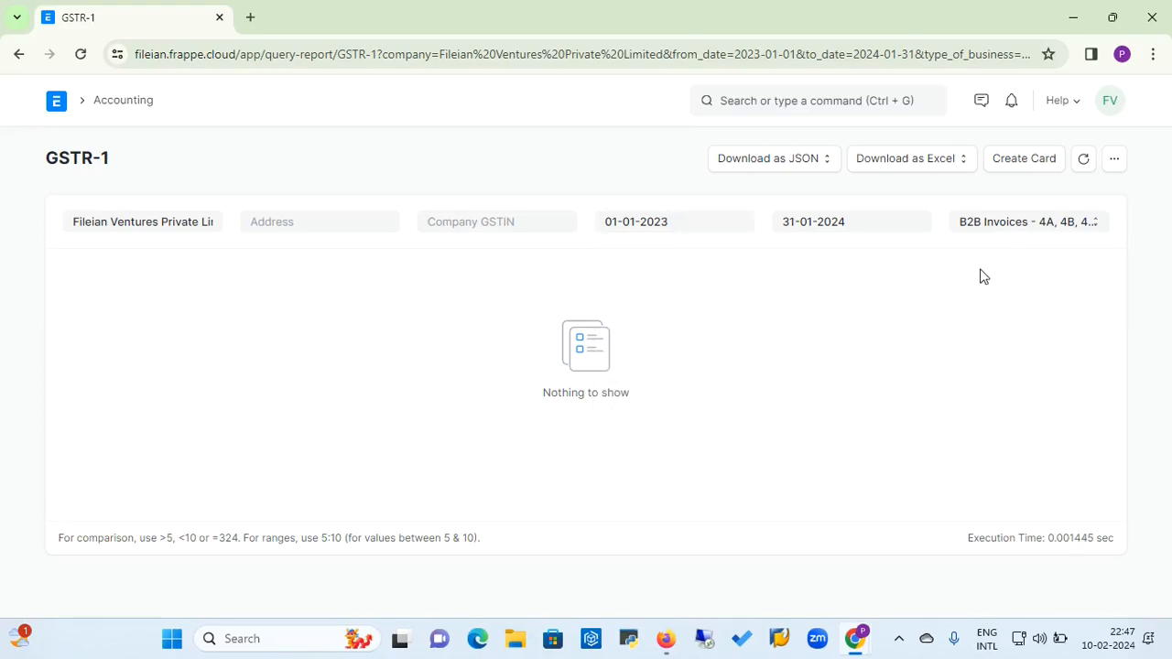
left_click(857, 226)
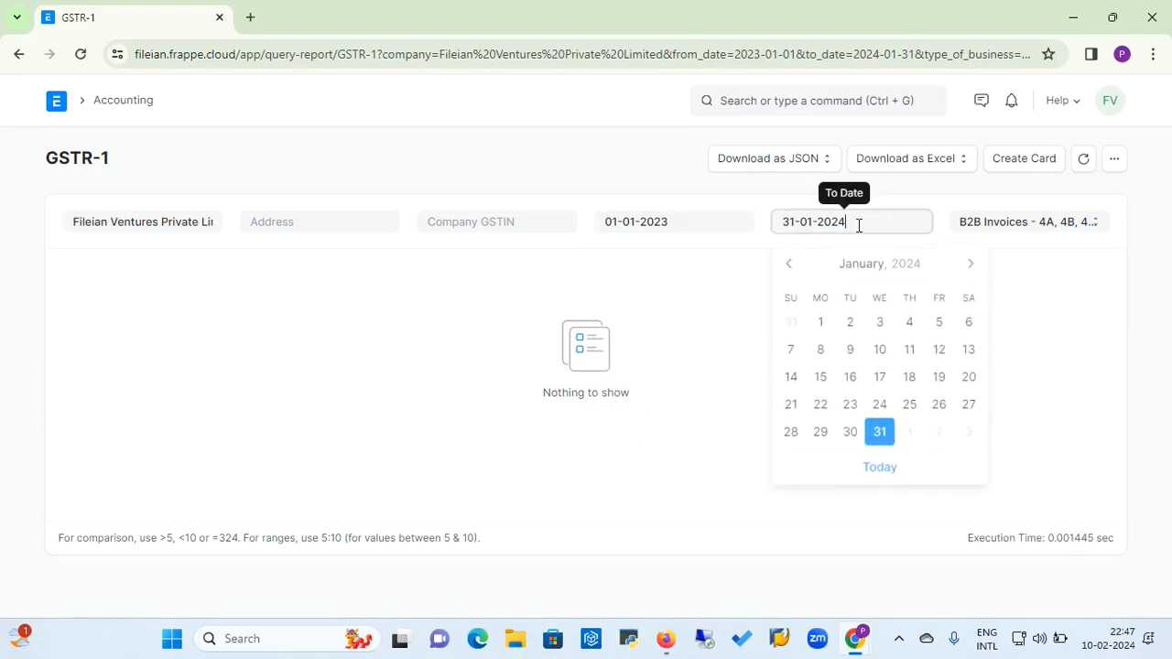
left_click(892, 467)
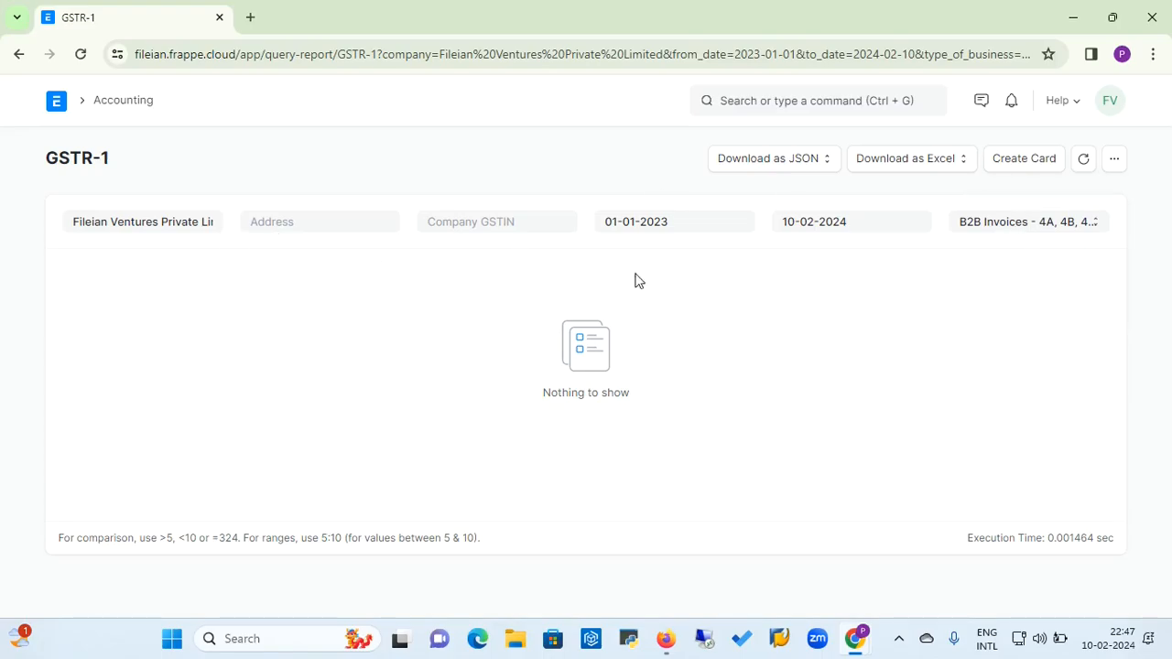
Keep the GSTR-1 report's business type as B2B Invoices - 4A, 4B, 4C, 6B, 6C and set the Company to Electrotech LLP
left_click(1052, 222)
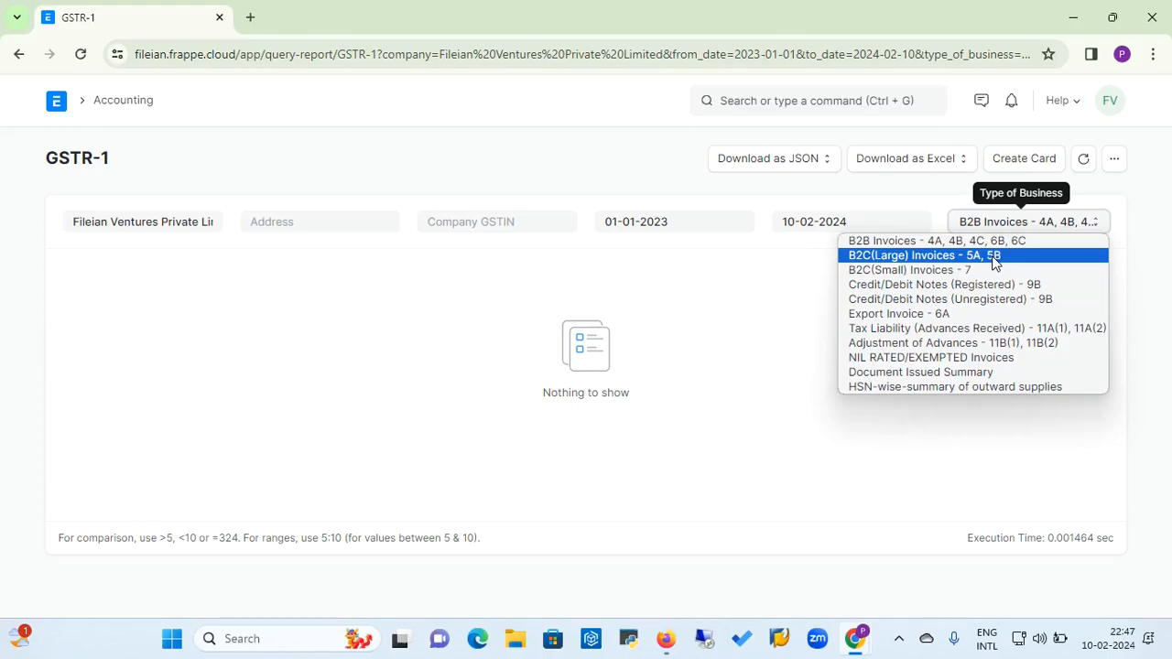
left_click(947, 246)
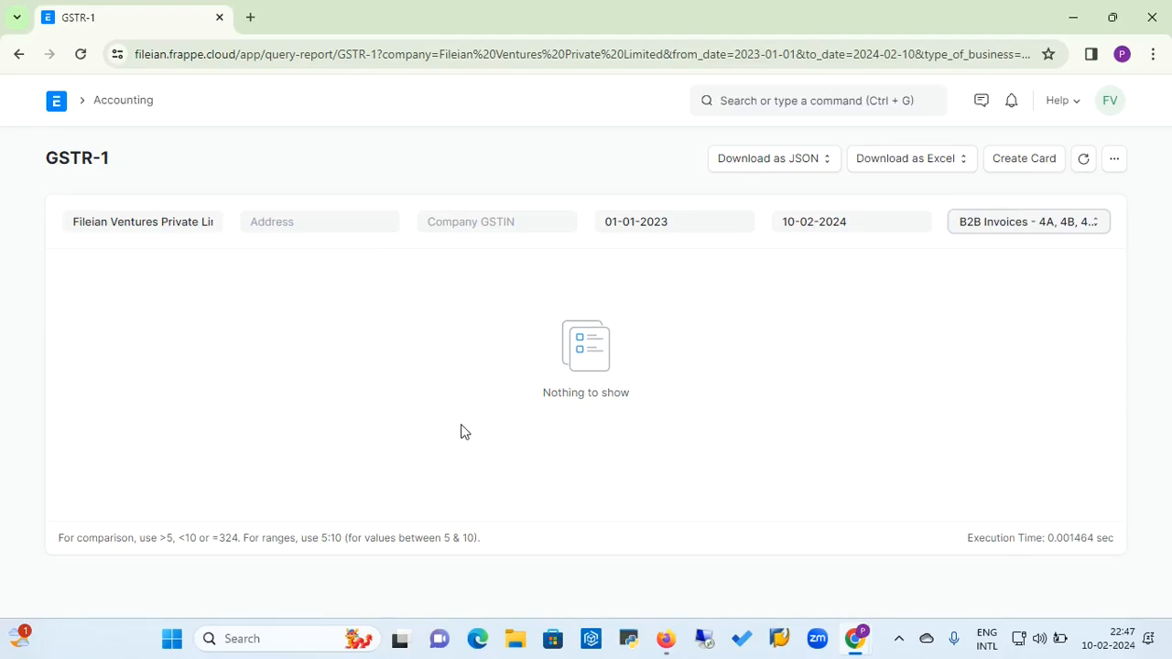
left_click(208, 230)
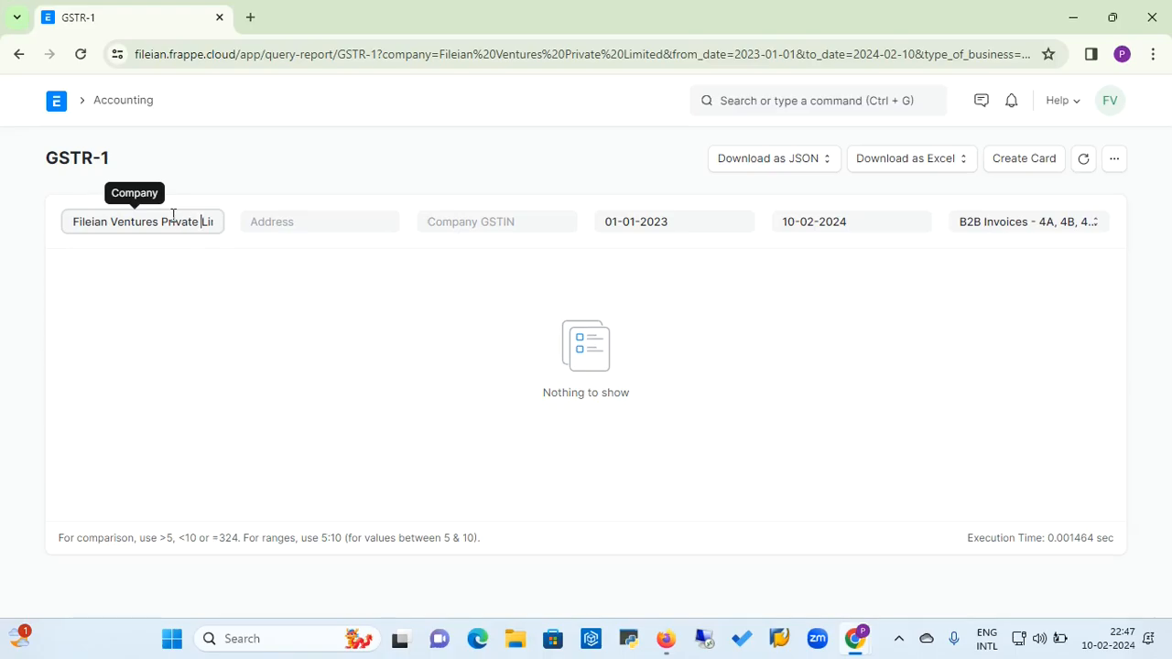
key("End")
key("BackSpace")
key("BackSpace")
key("BackSpace")
key("BackSpace")
key("BackSpace")
key("BackSpace")
key("BackSpace")
key("BackSpace")
key("BackSpace")
key("BackSpace")
key("BackSpace")
key("BackSpace")
key("BackSpace")
key("BackSpace")
key("BackSpace")
key("BackSpace")
key("BackSpace")
key("BackSpace")
key("BackSpace")
key("BackSpace")
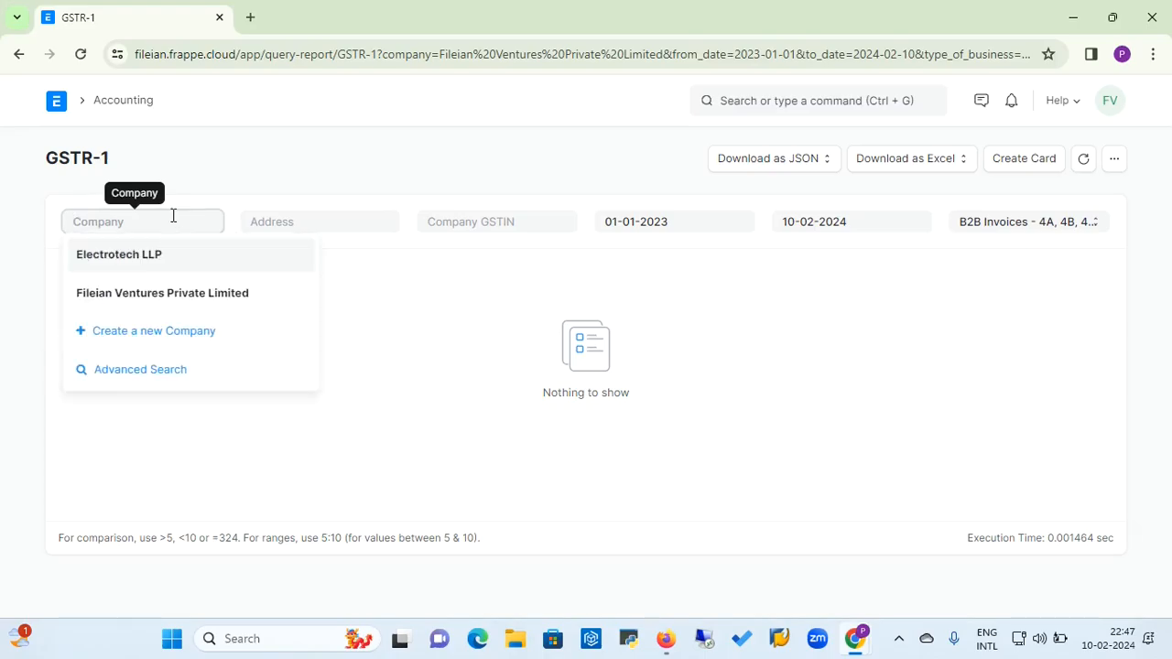
left_click(134, 265)
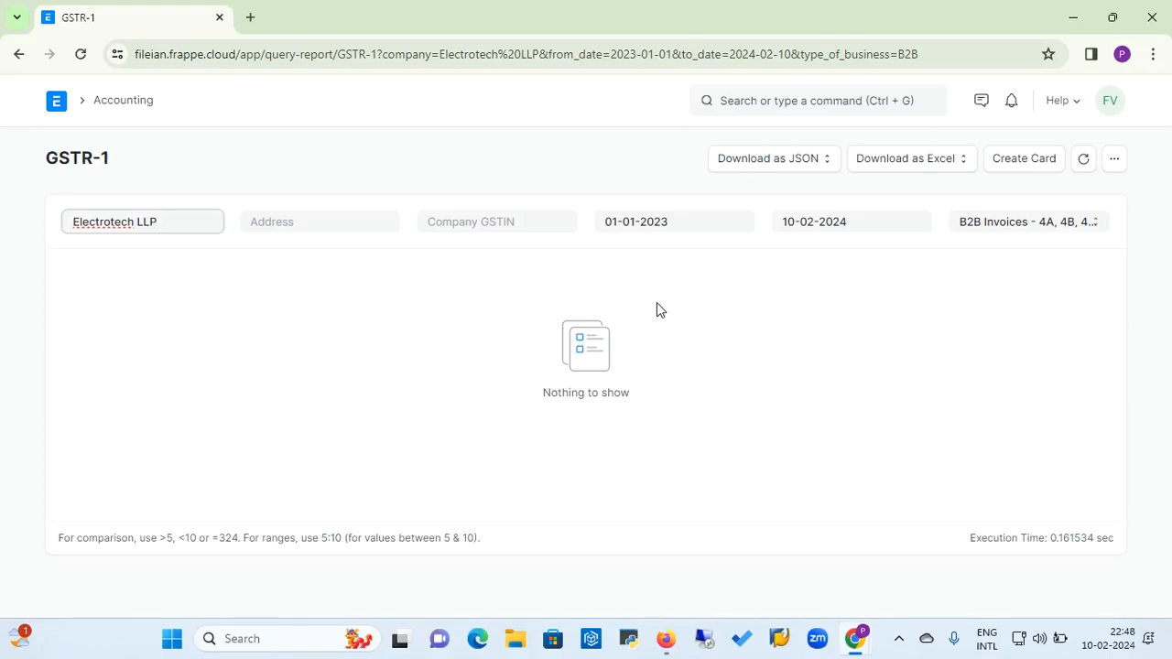
Return home, search for GST to reopen the GST India workspace, and open the HSN Code list
left_click(56, 102)
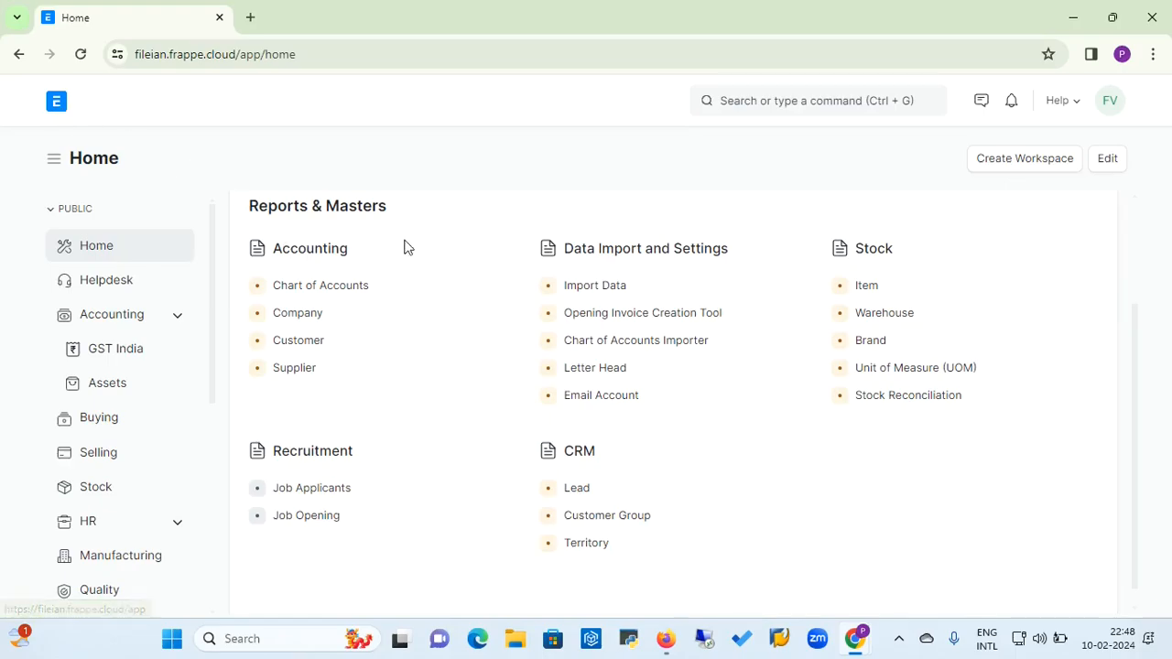
left_click(780, 101)
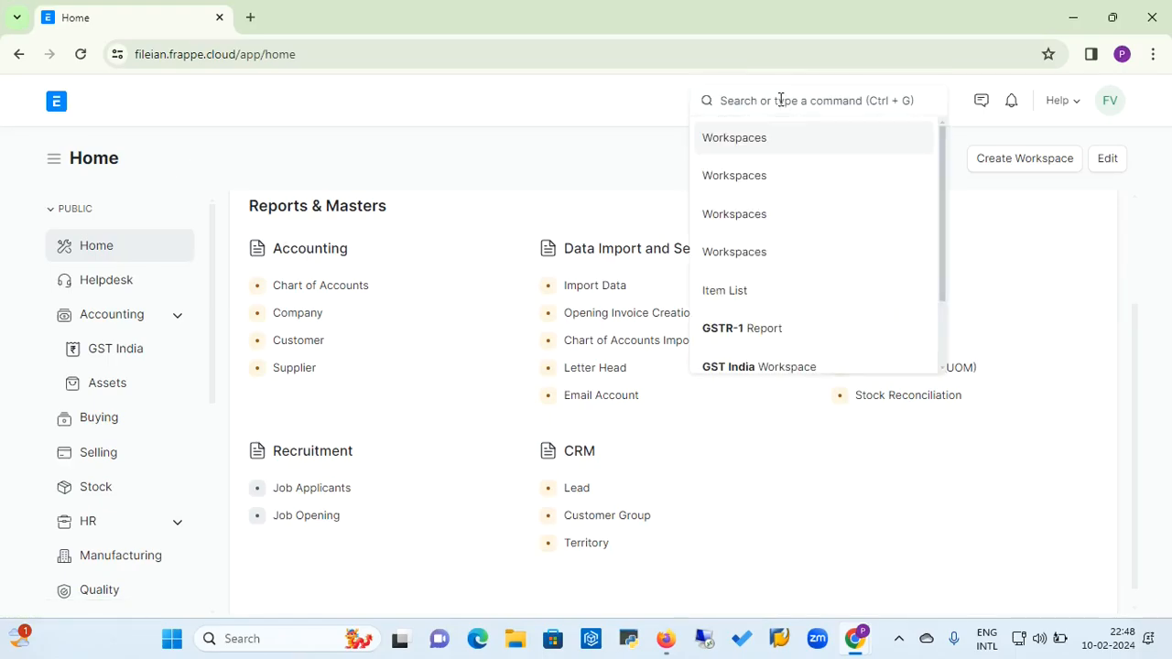
type("GST")
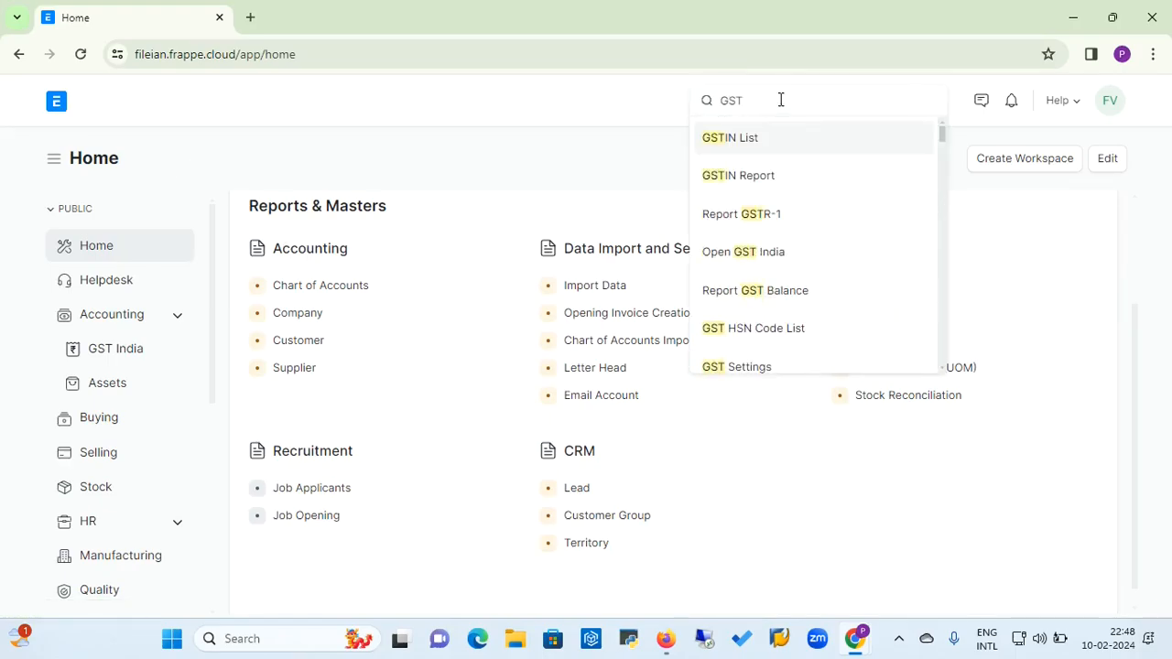
left_click(757, 256)
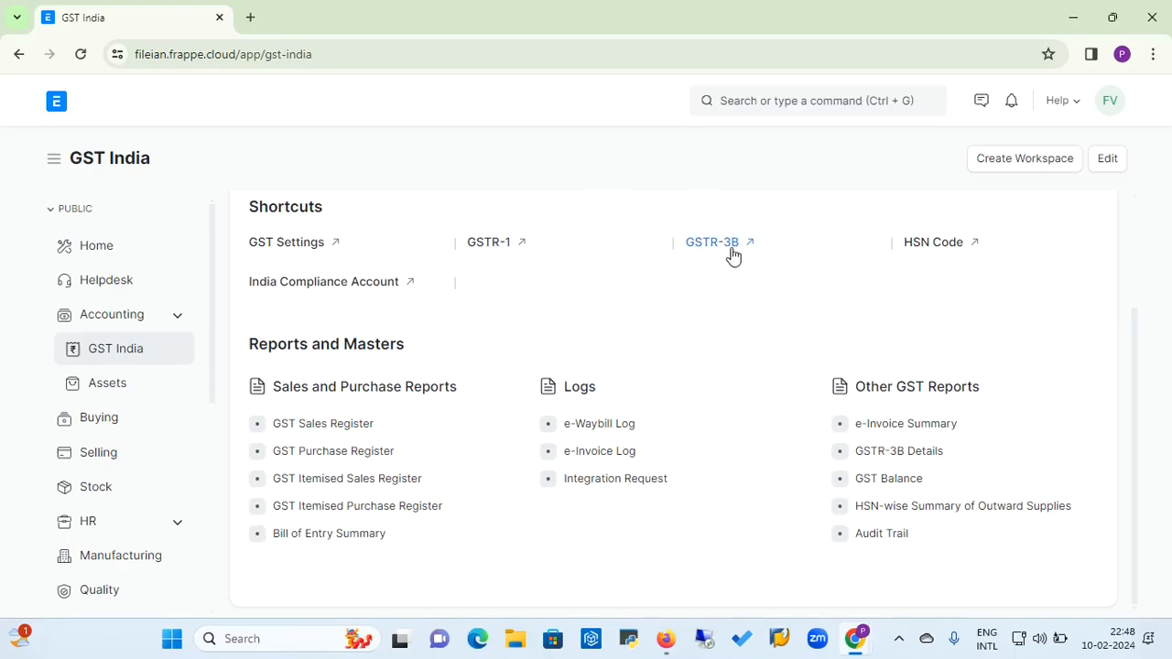
left_click(933, 245)
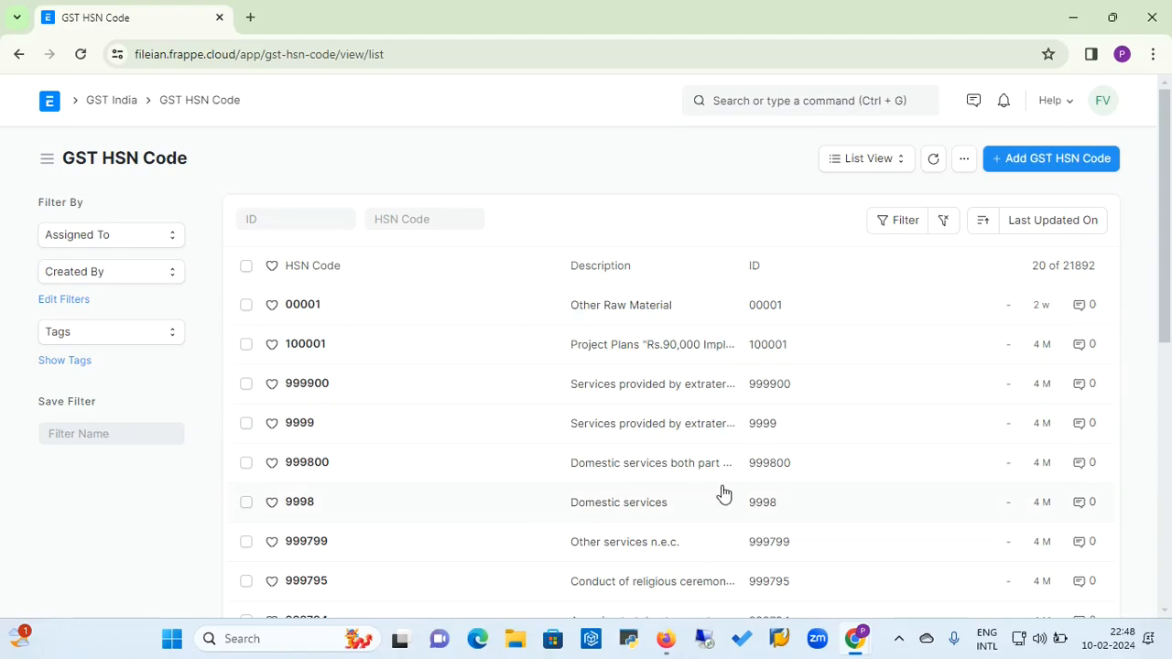
Start a new GST HSN Code in the full form and enter 00011 as the HSN Code, leaving the description empty
left_click(1057, 162)
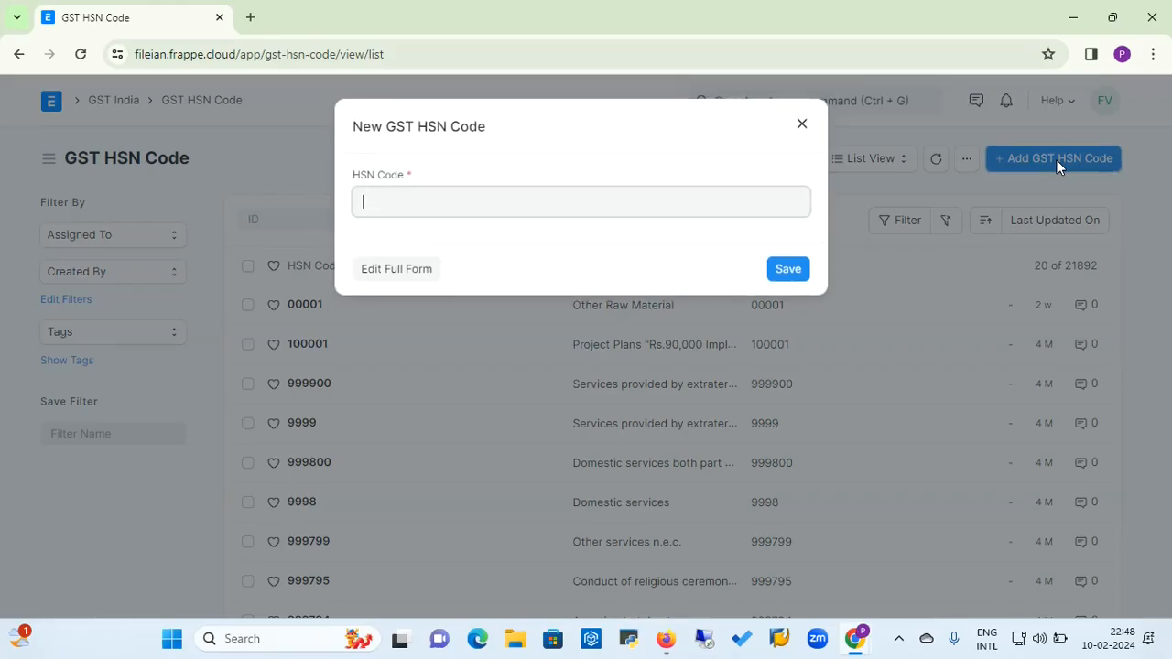
left_click(431, 274)
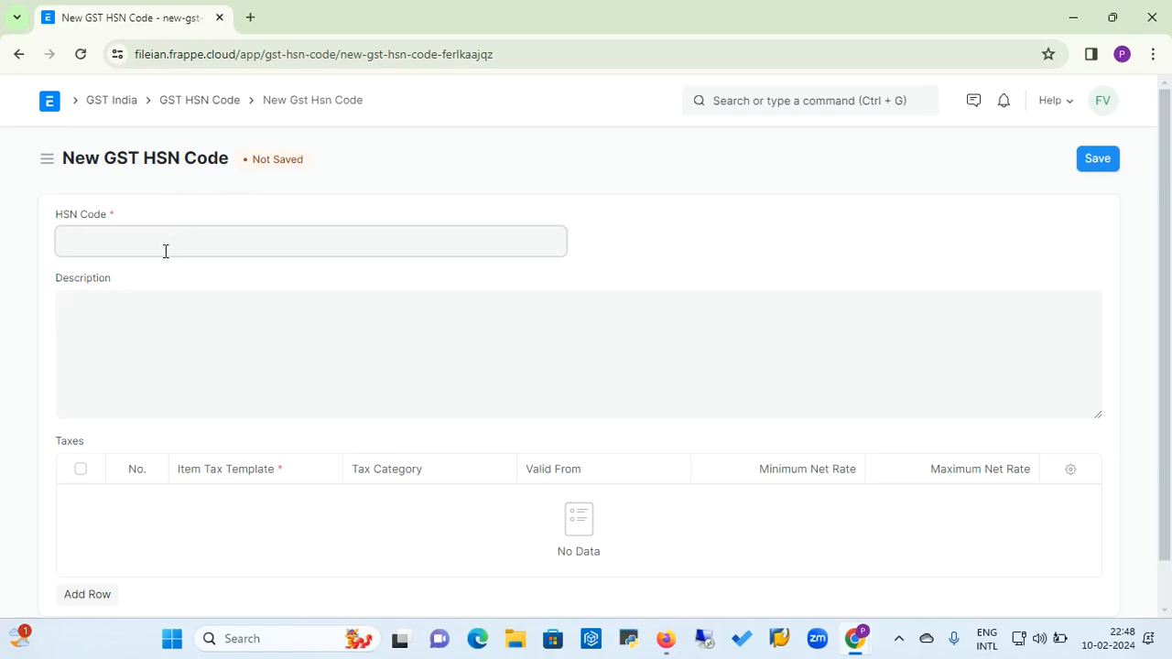
left_click(122, 330)
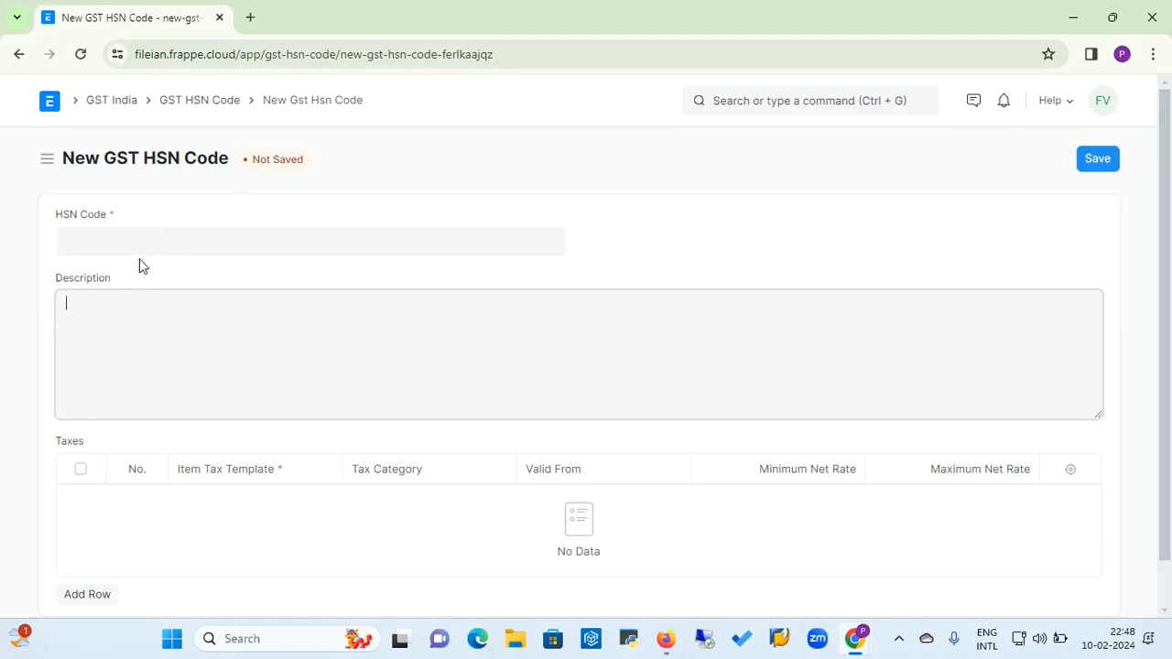
left_click(205, 241)
type("00011")
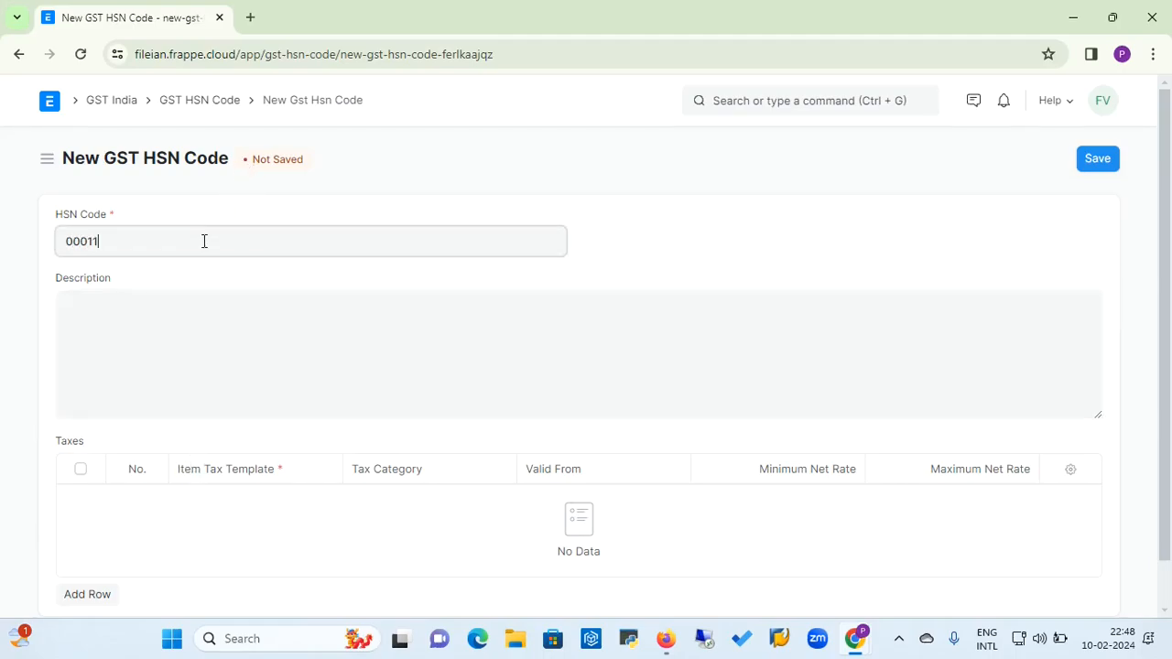
left_click(151, 316)
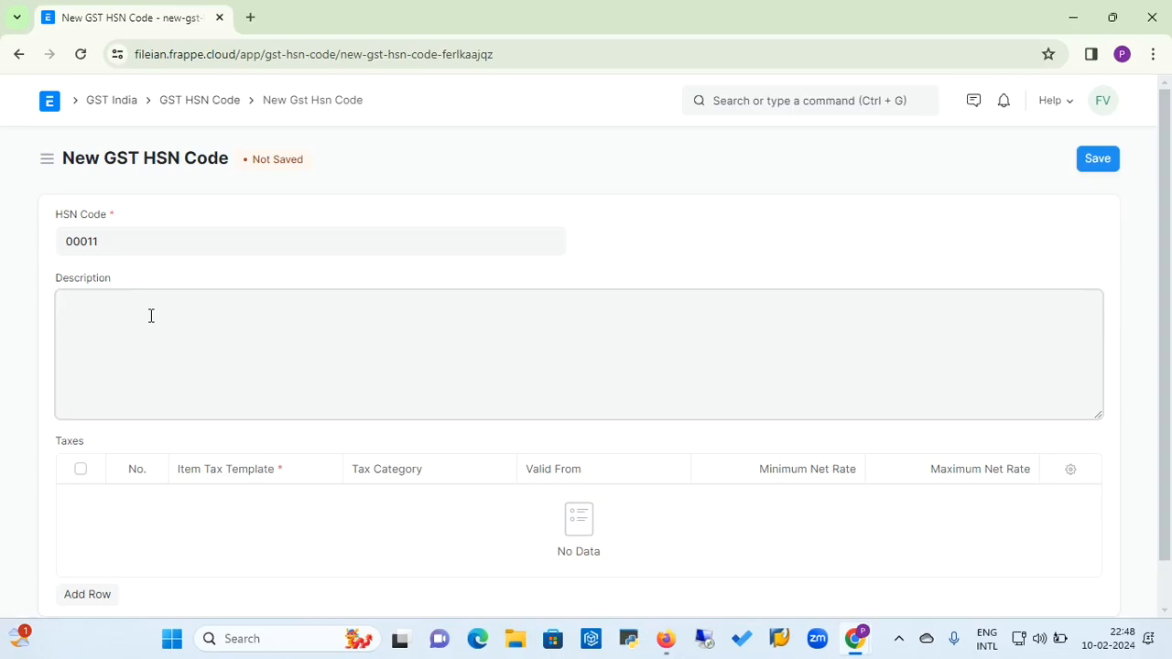
Add a row to the Taxes table with GST 18% - EL as the Item Tax Template
left_click(92, 594)
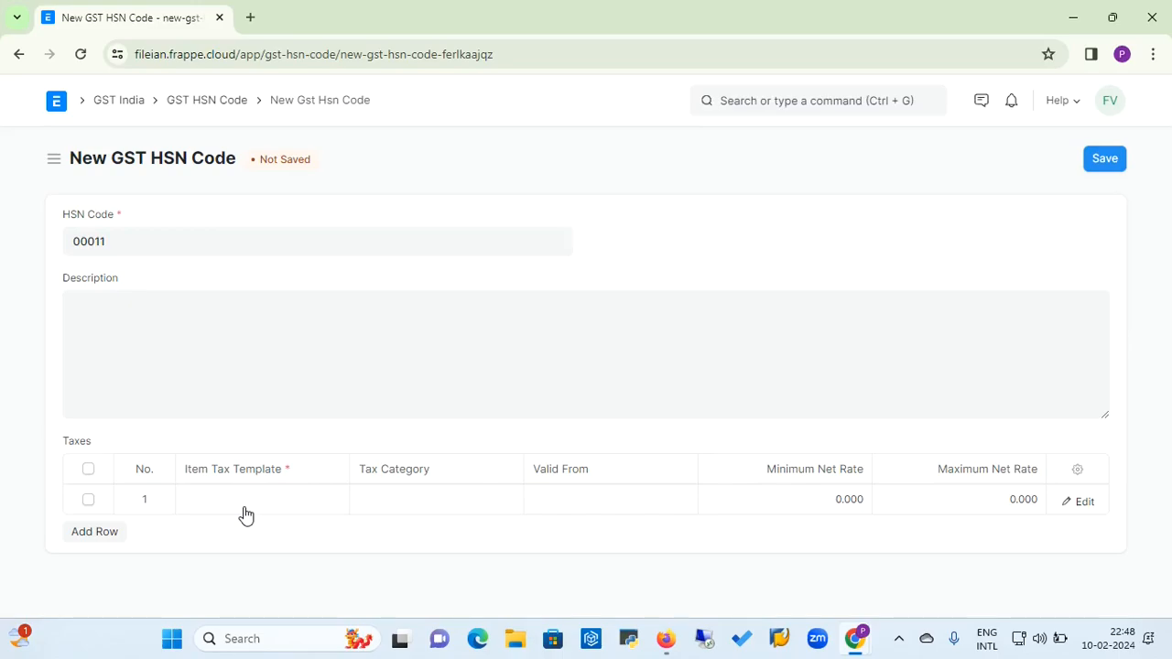
left_click(245, 506)
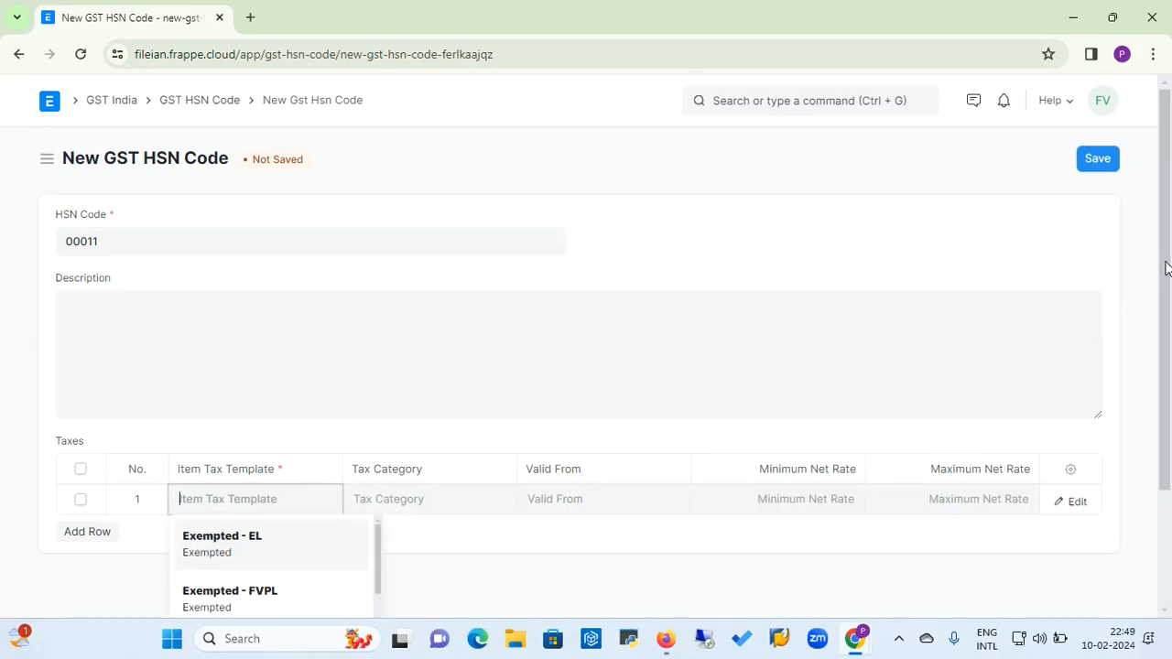
left_click_drag(1166, 267, 1168, 385)
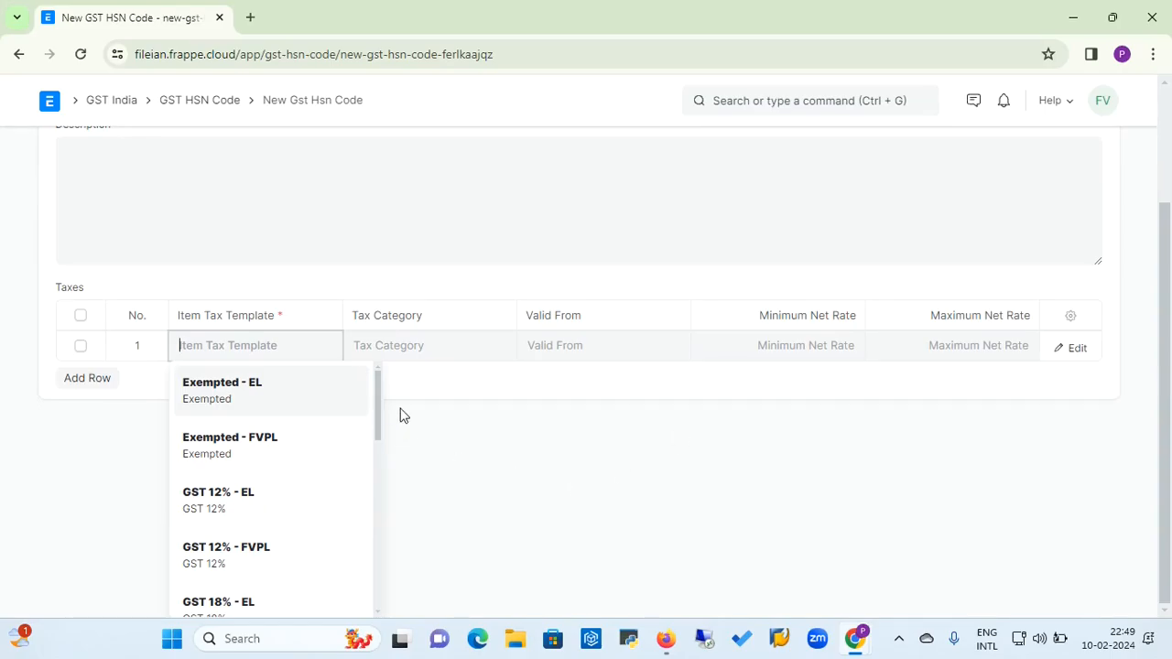
left_click_drag(375, 405, 380, 426)
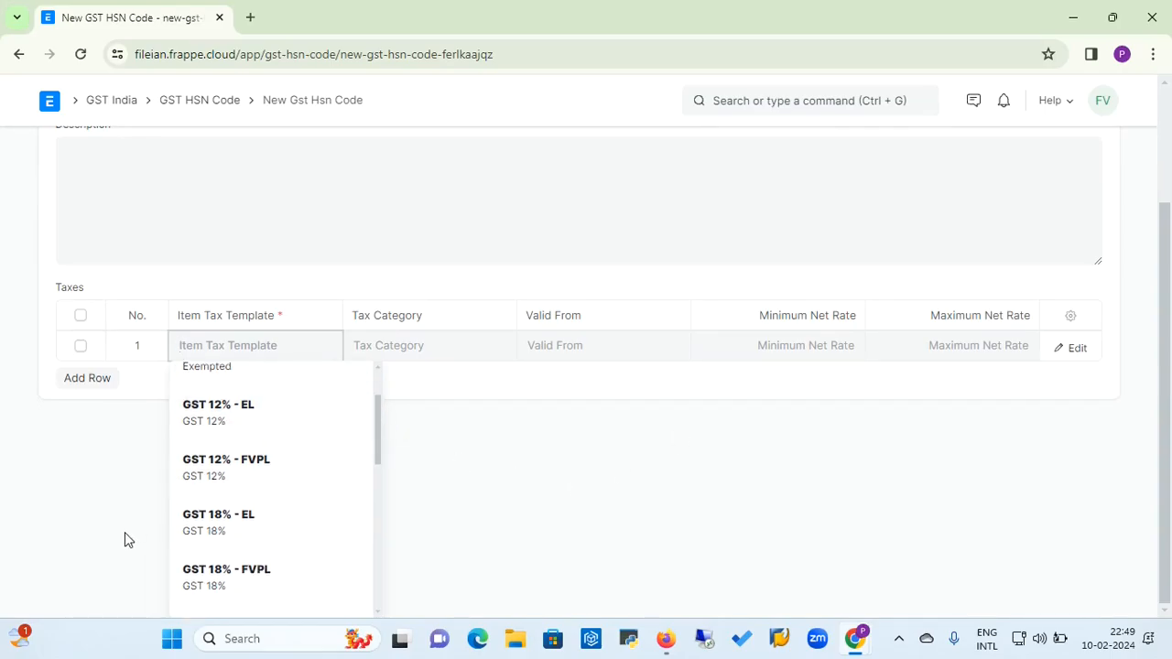
left_click(192, 526)
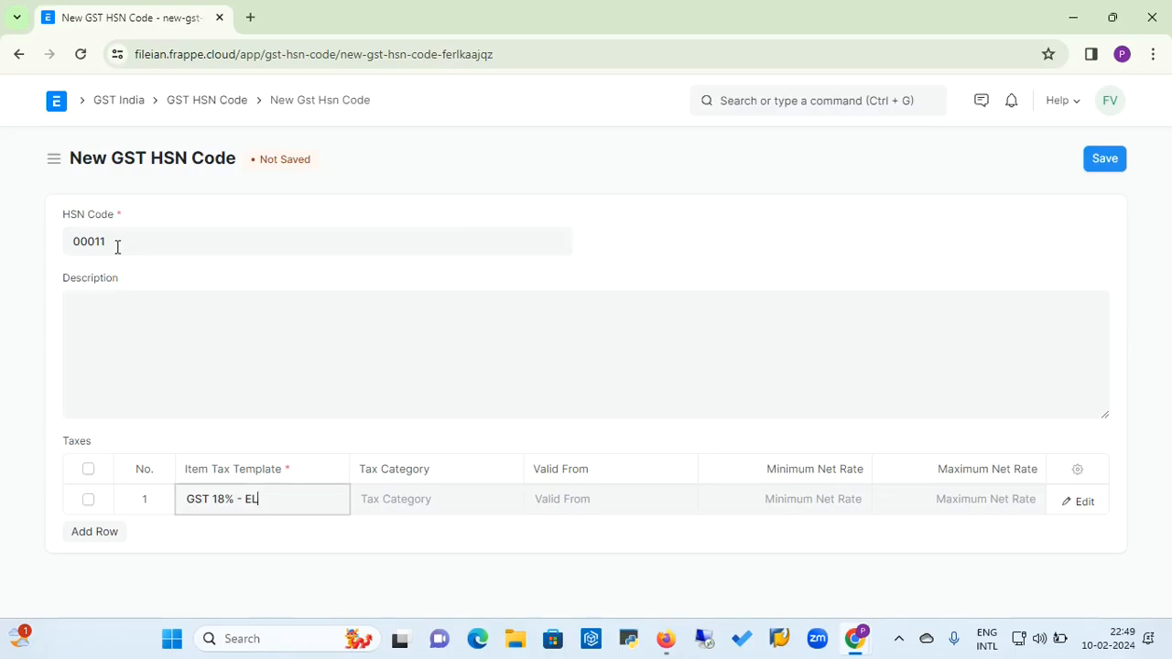
Return to the GST India workspace, open the GST Sales Register and review its invoice, output tax and total columns
left_click(112, 101)
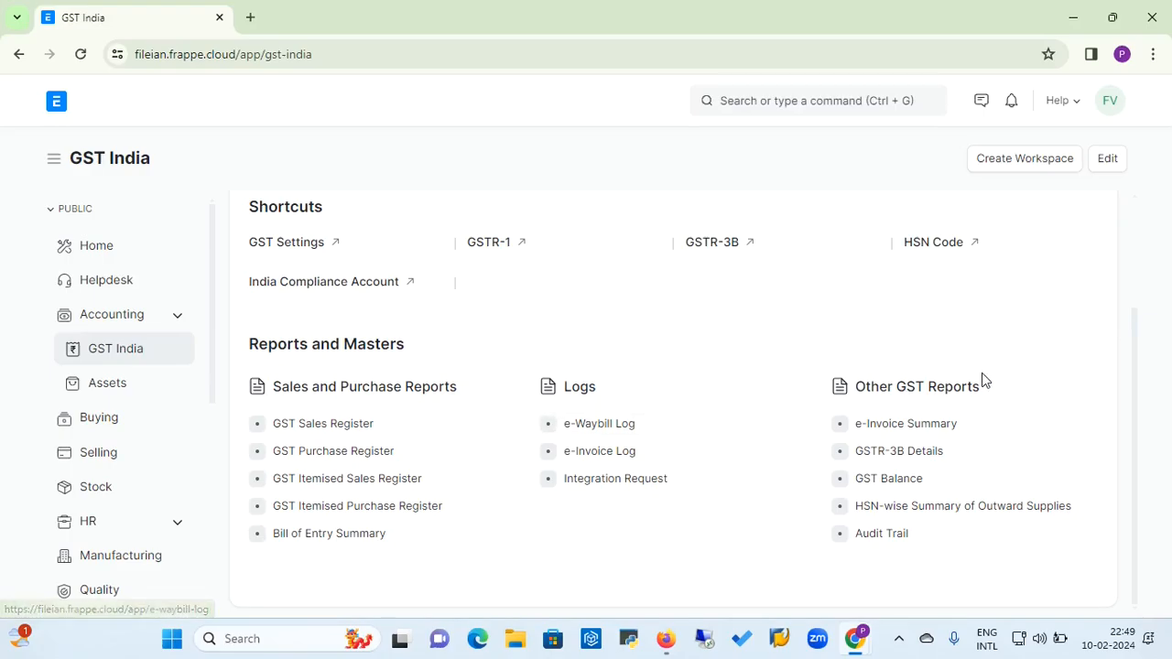
left_click(335, 432)
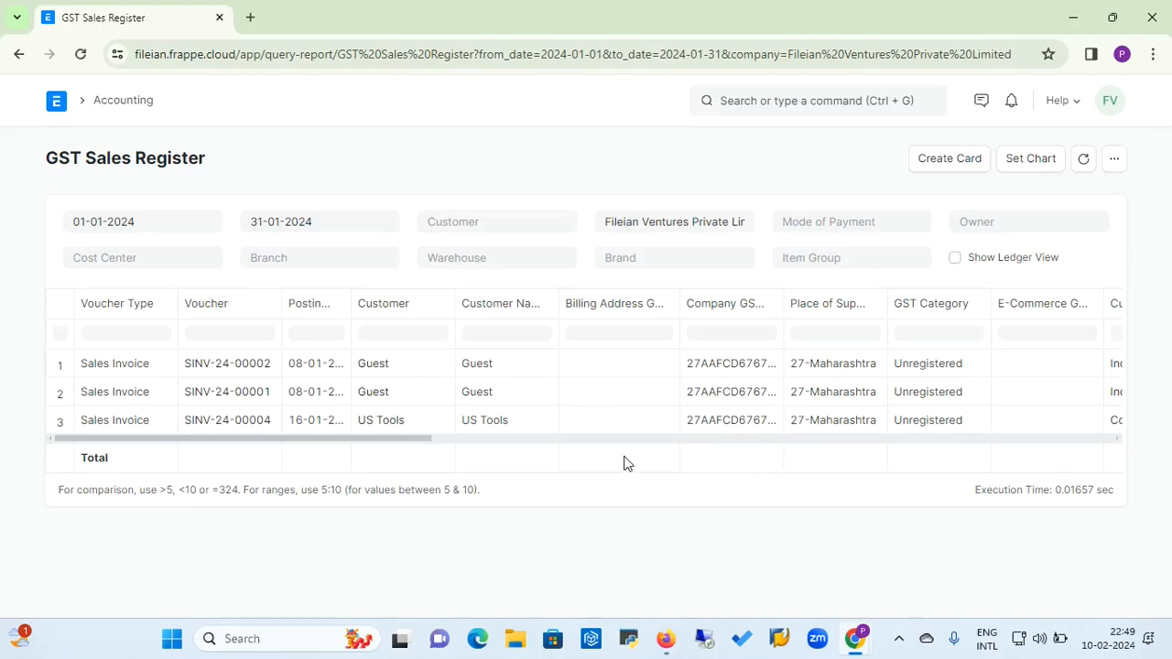
left_click_drag(413, 444, 988, 533)
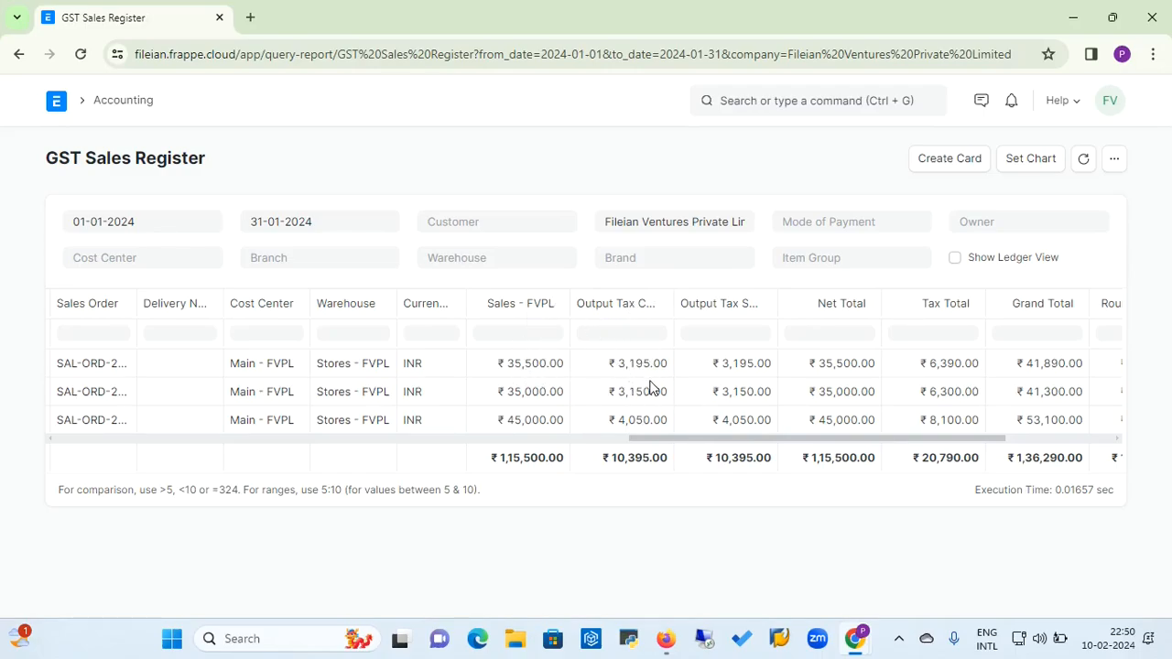
double_click(673, 301)
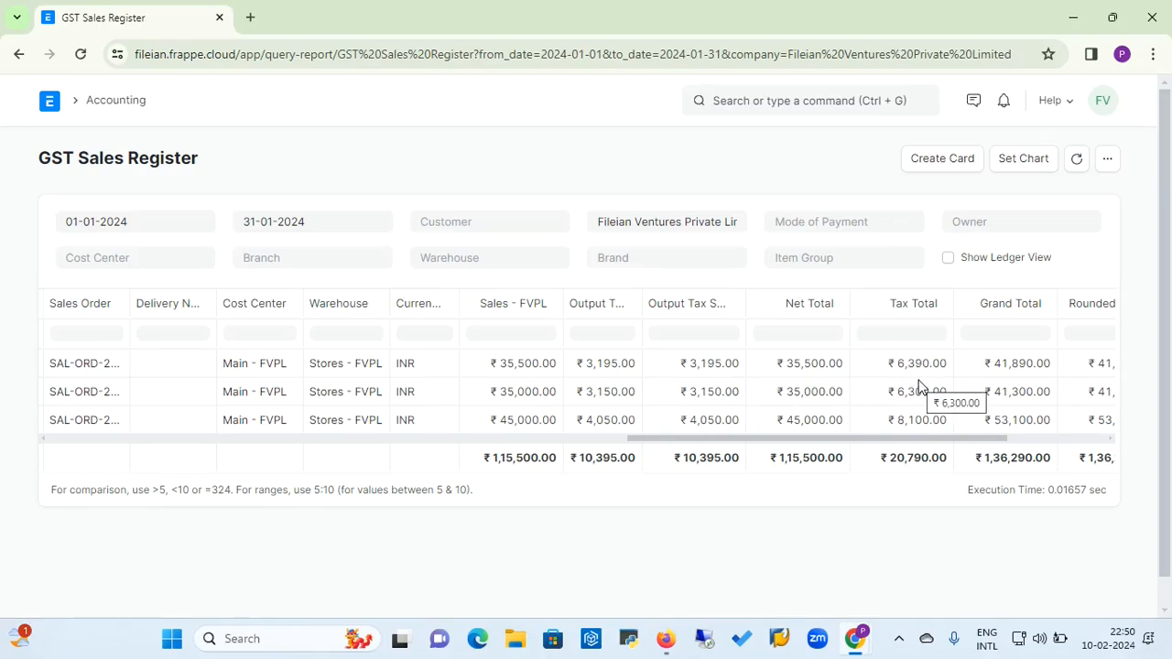
left_click(430, 439)
left_click(430, 439)
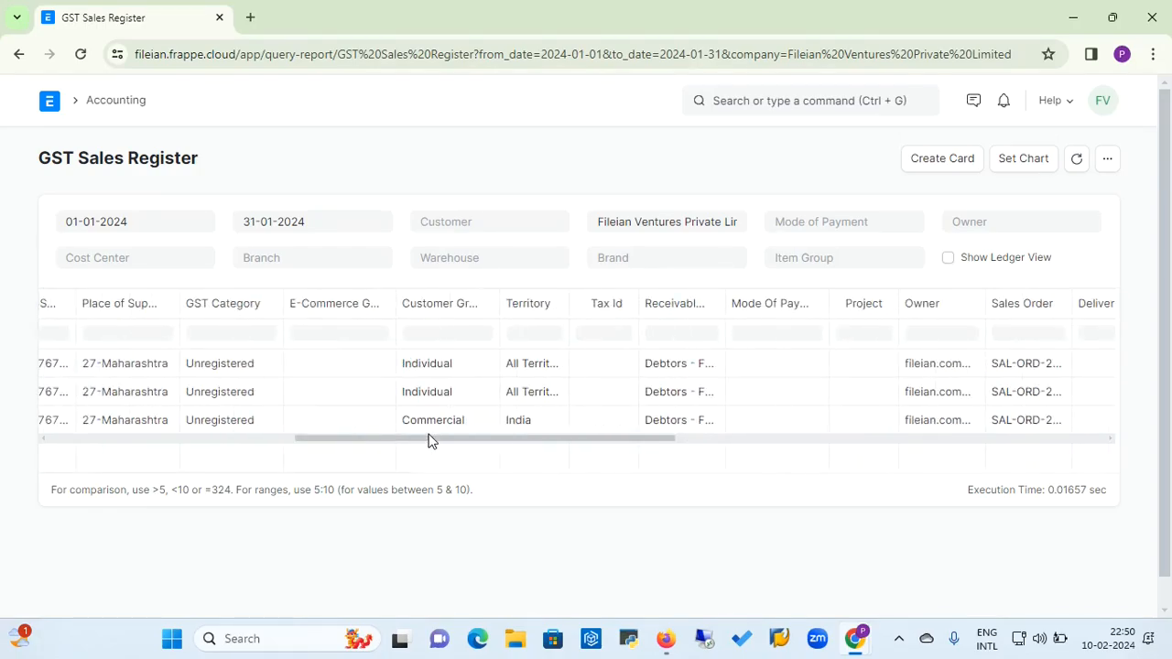
left_click(241, 441)
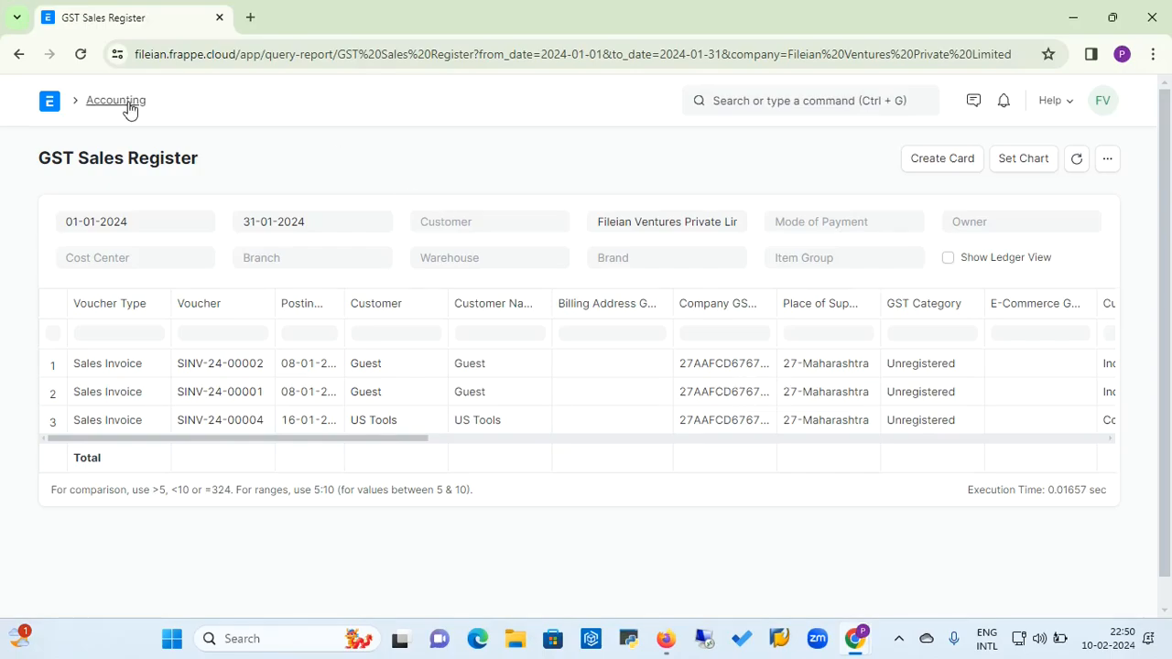
Go back to the GST India workspace, open the GST Purchase Register and review its supplier, tax and total columns
left_click(19, 55)
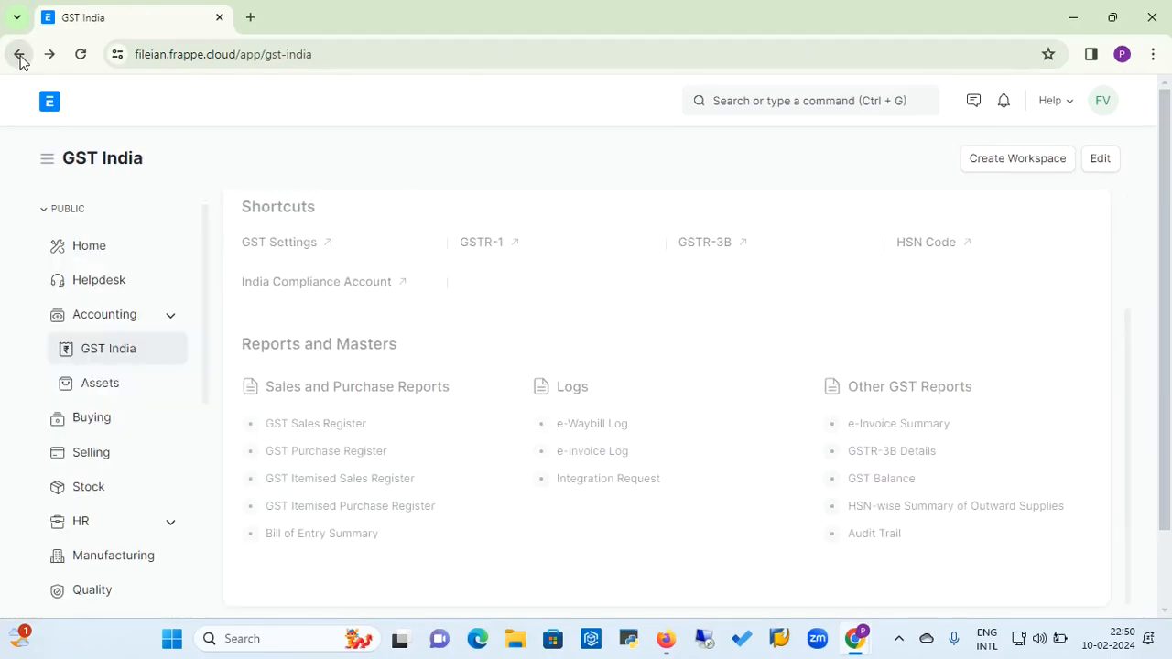
left_click(345, 458)
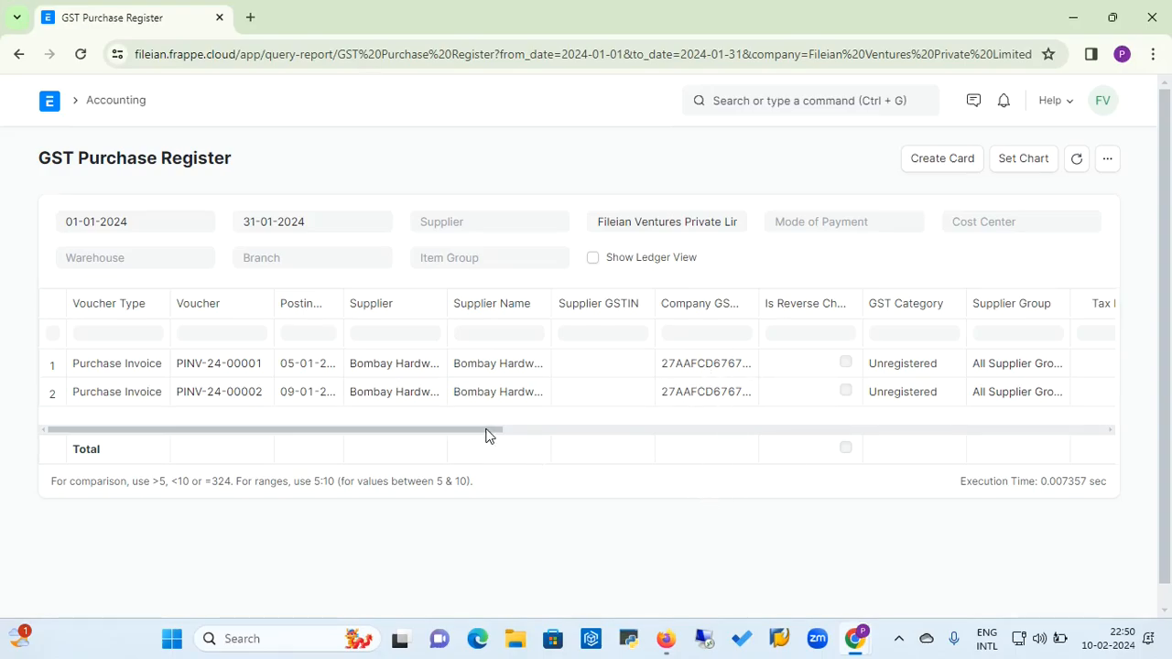
left_click_drag(488, 435, 1107, 513)
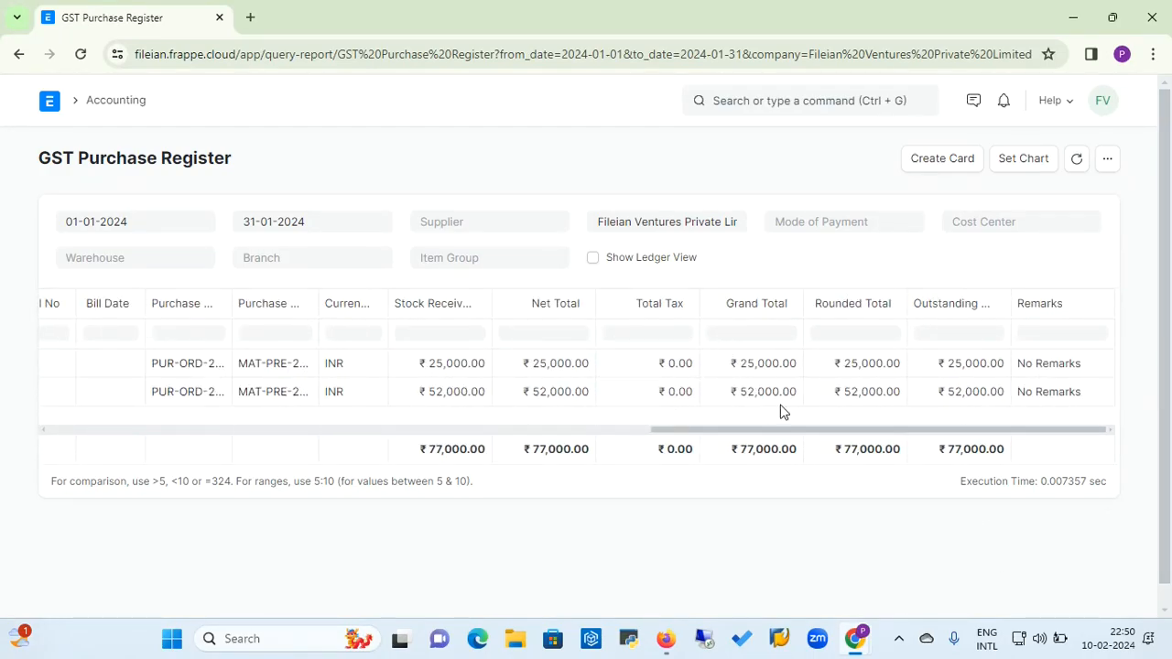
left_click(623, 434)
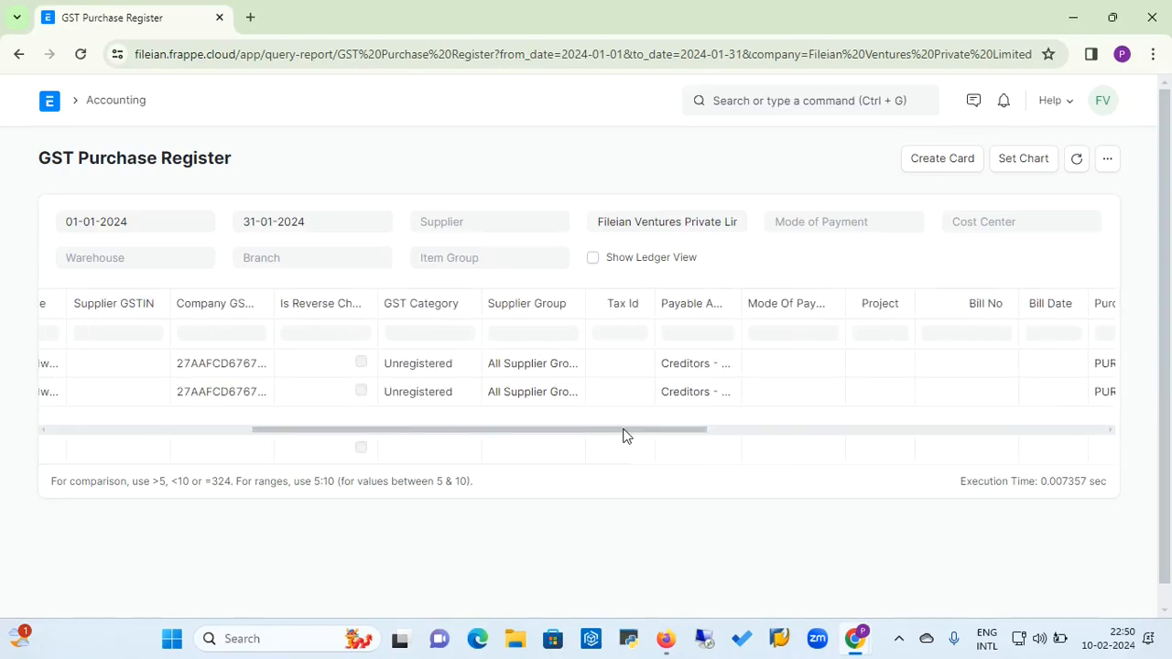
left_click(190, 437)
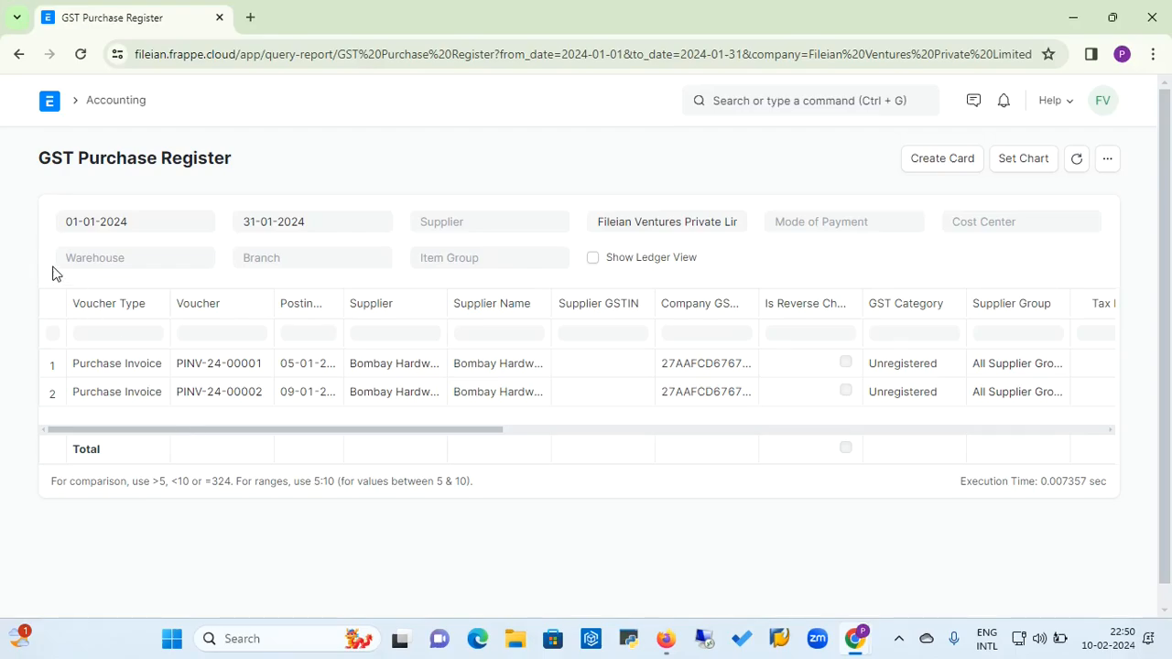
Go back to the GST India workspace, open the GST Itemised Sales Register and look across its item, invoice and customer columns
left_click(18, 56)
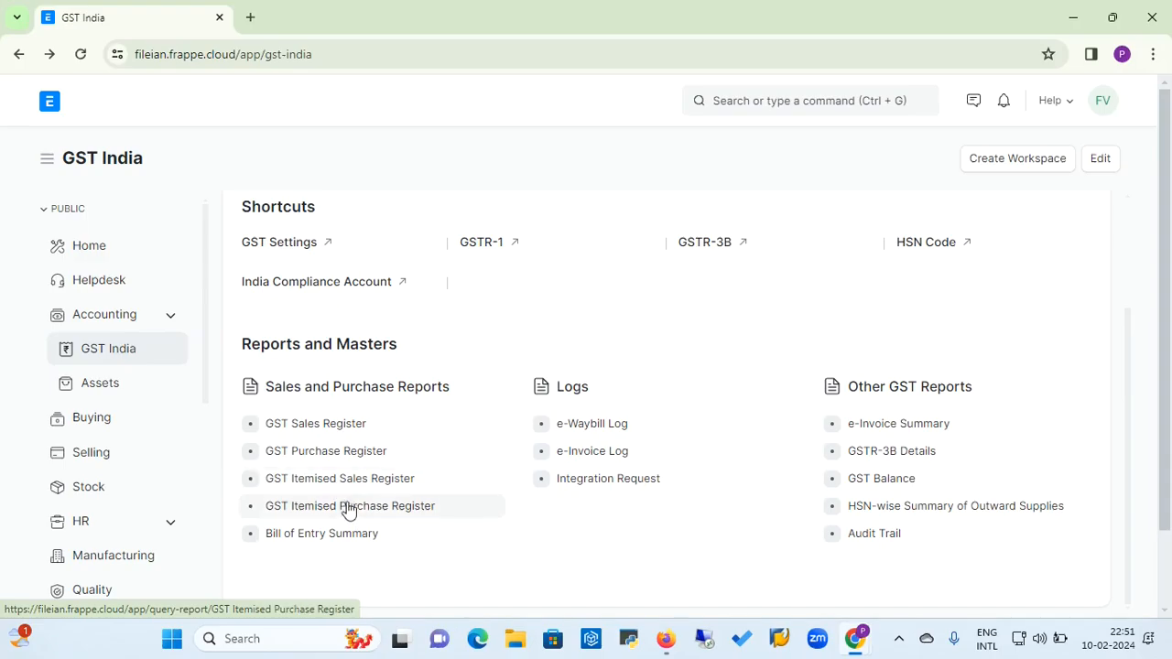
left_click(364, 479)
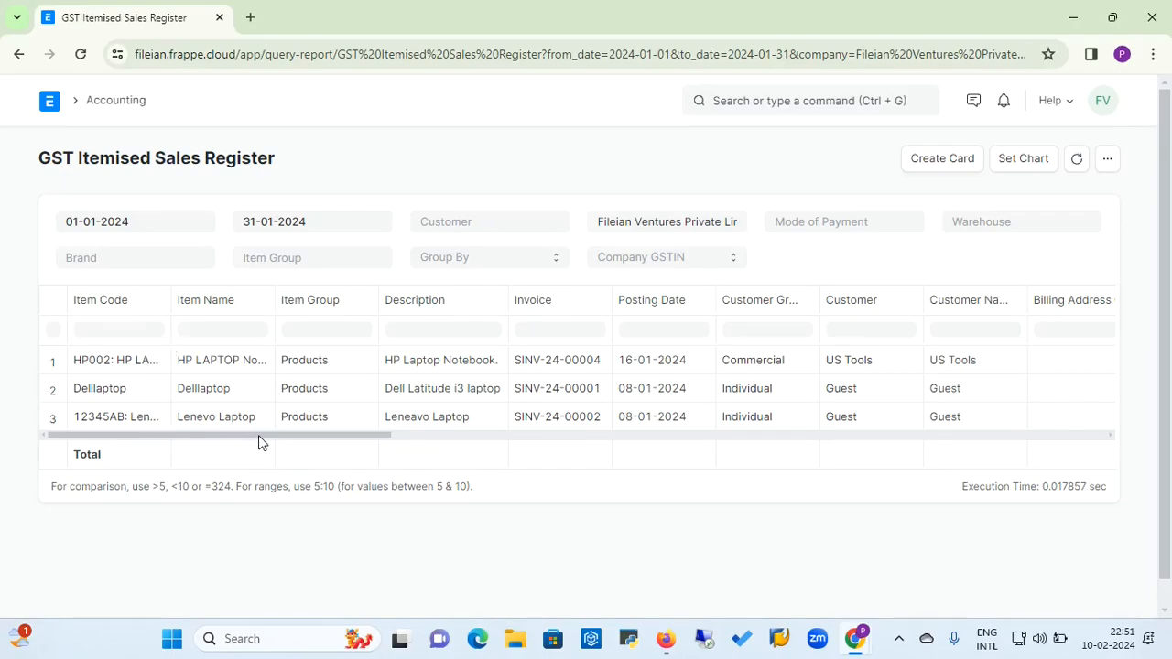
right_click(288, 440)
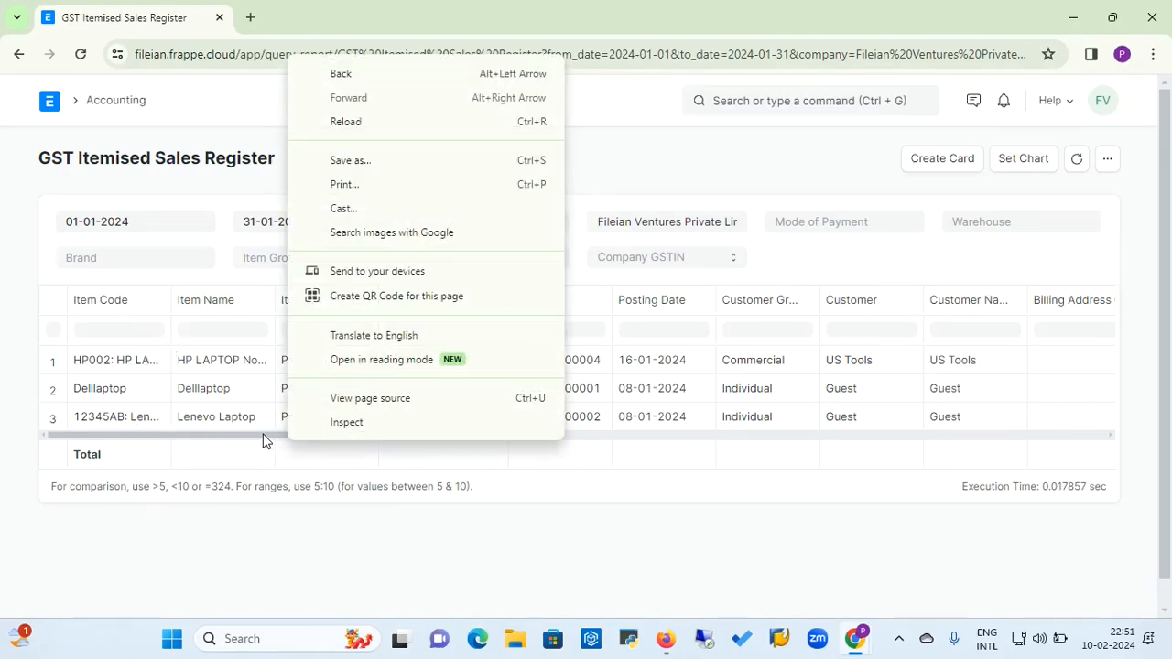
left_click_drag(263, 435, 405, 434)
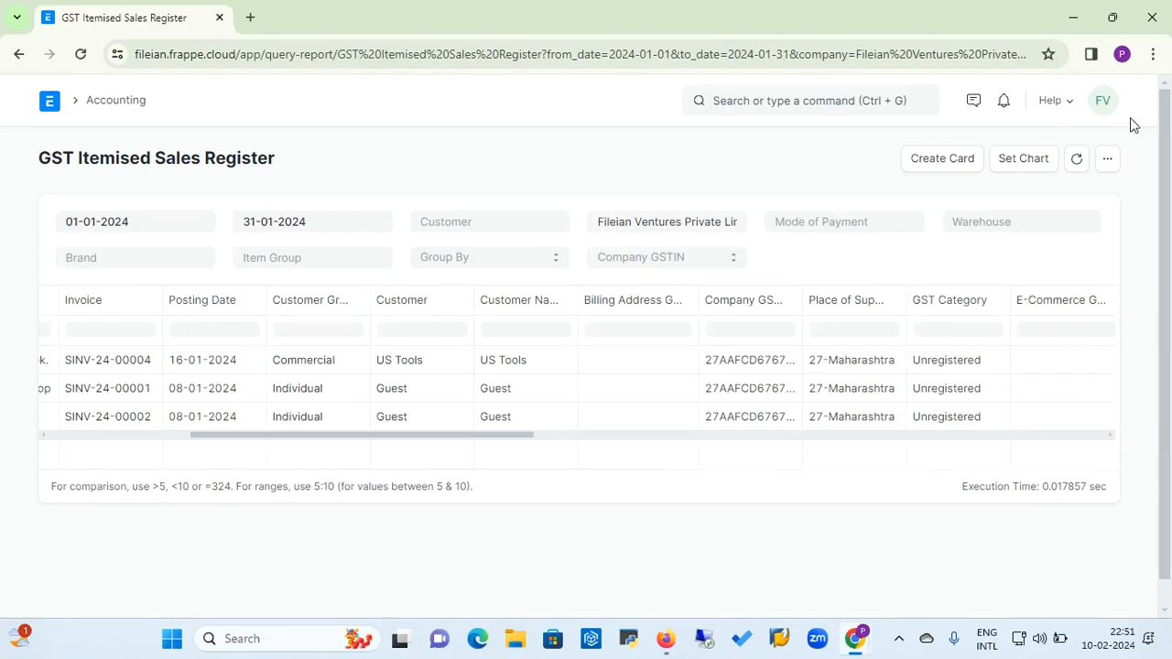
Add a column to the GST Itemised Sales Register from the Item document type, using the Brand field and inserted after Item Code
left_click(1107, 165)
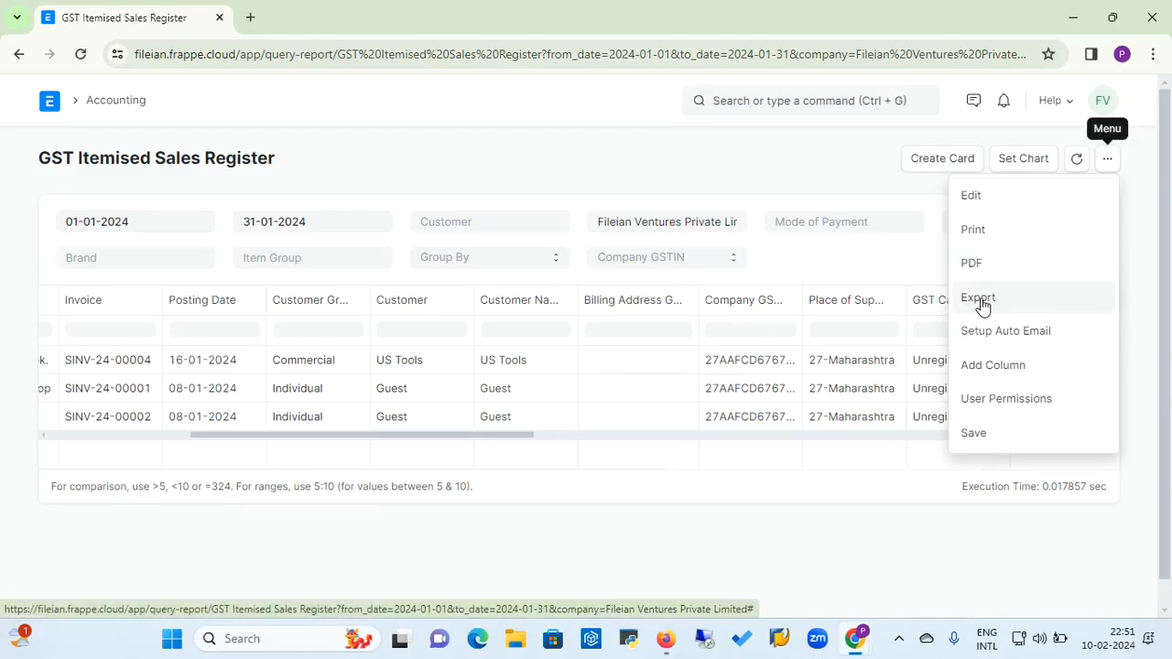
left_click(977, 369)
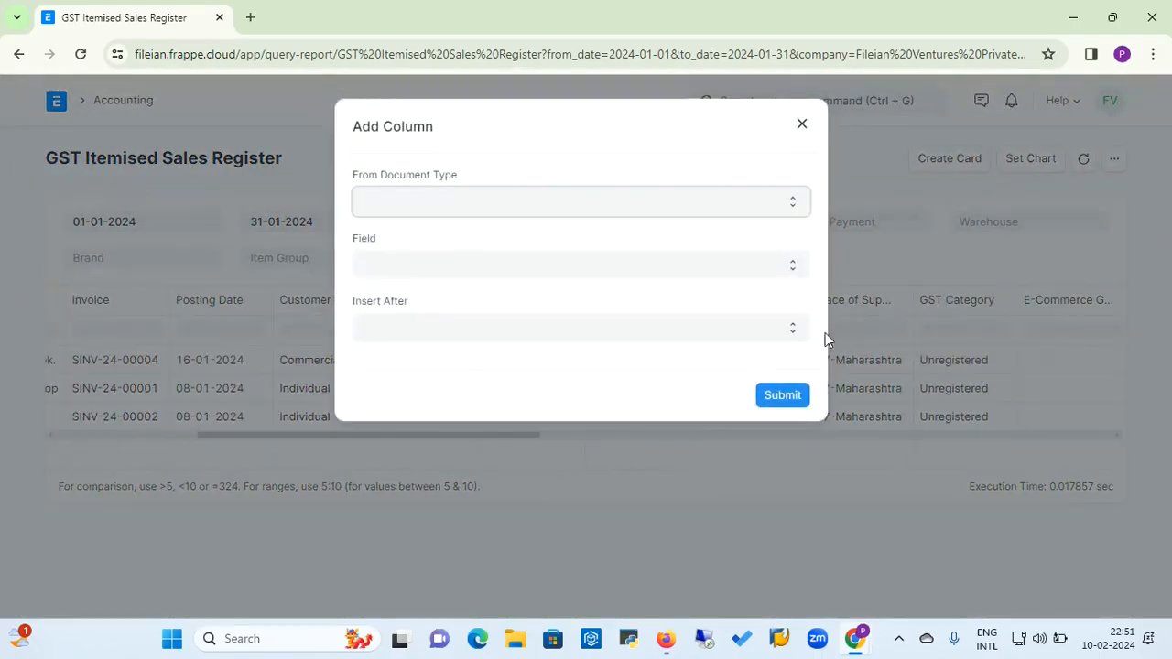
left_click(572, 207)
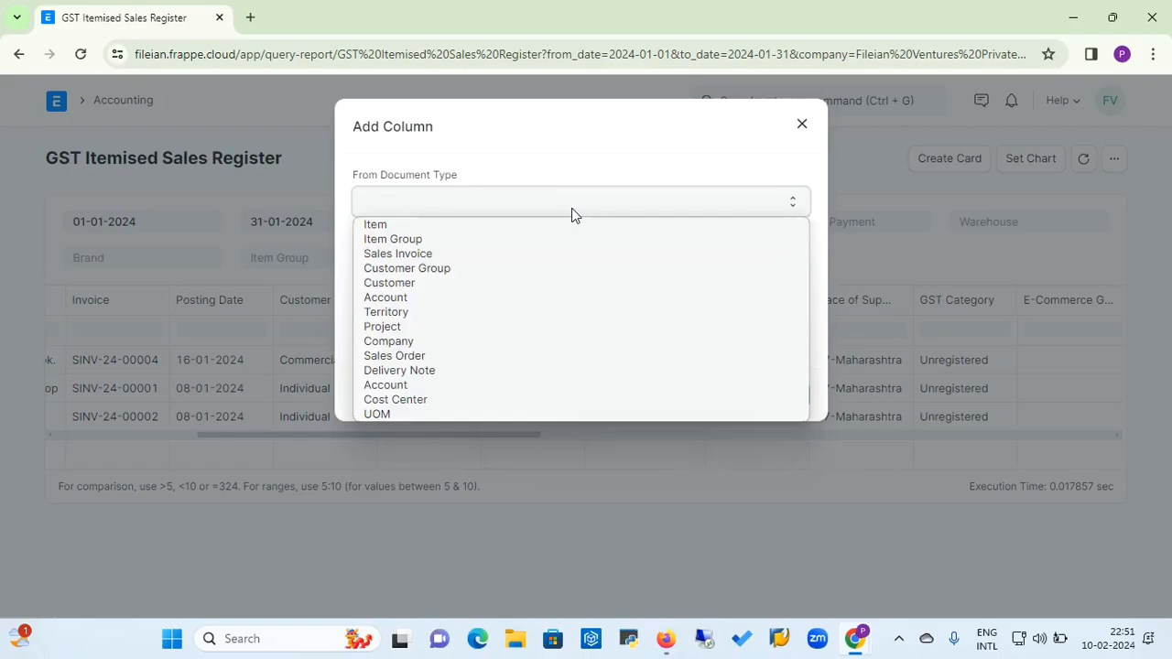
left_click(493, 225)
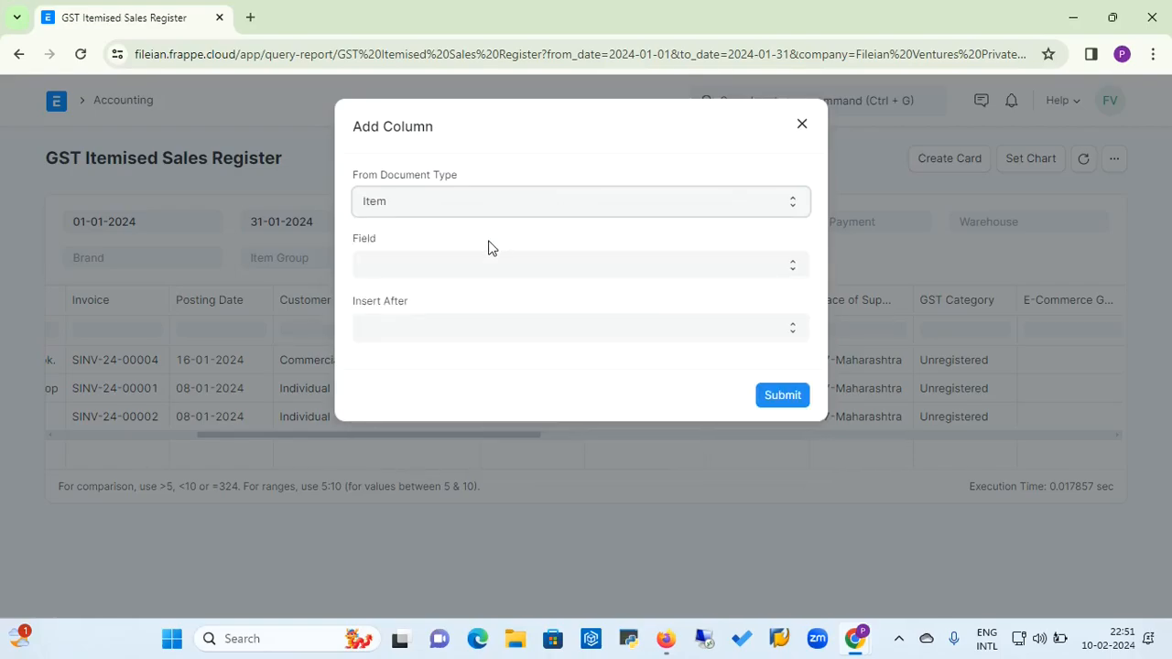
left_click(487, 274)
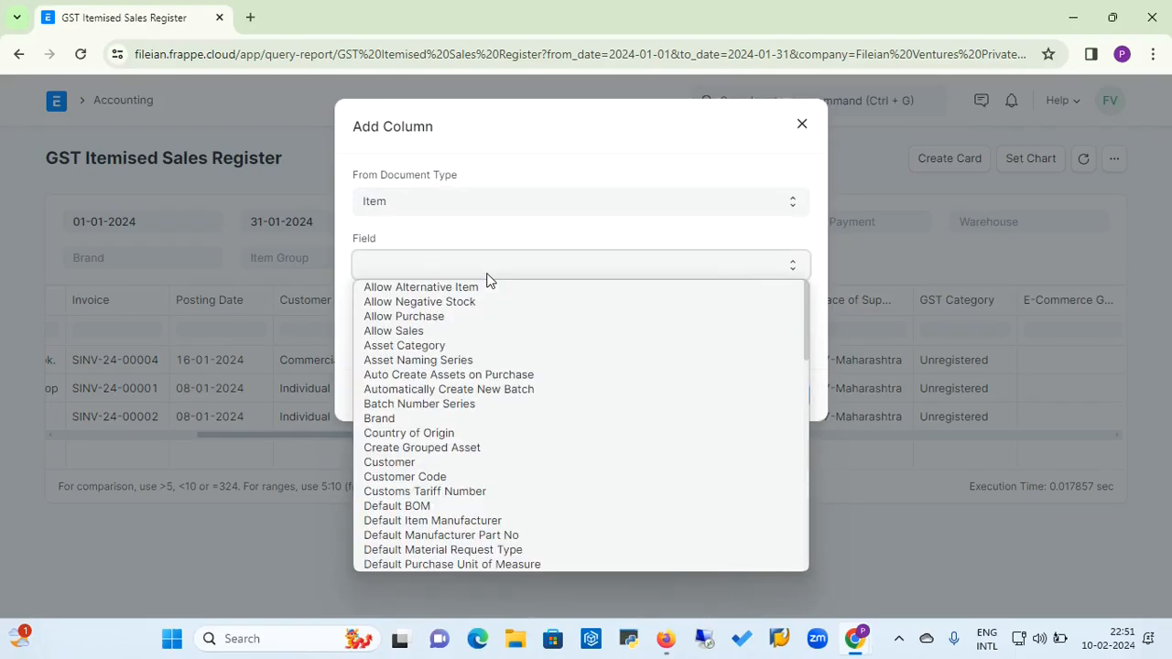
left_click(413, 418)
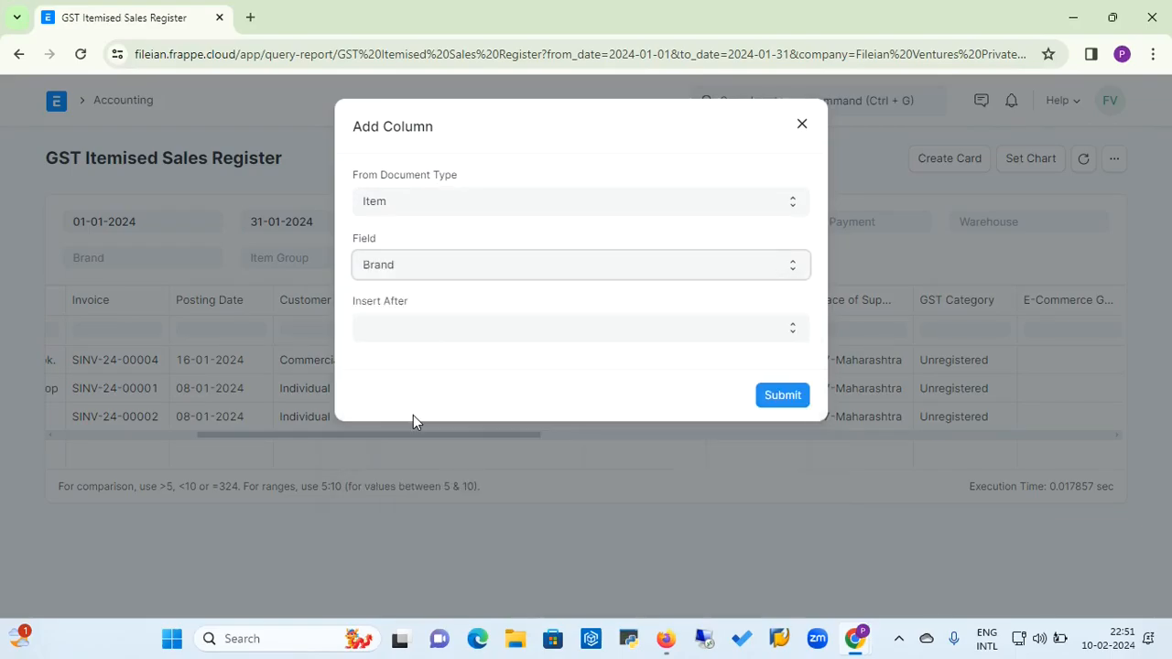
left_click(472, 335)
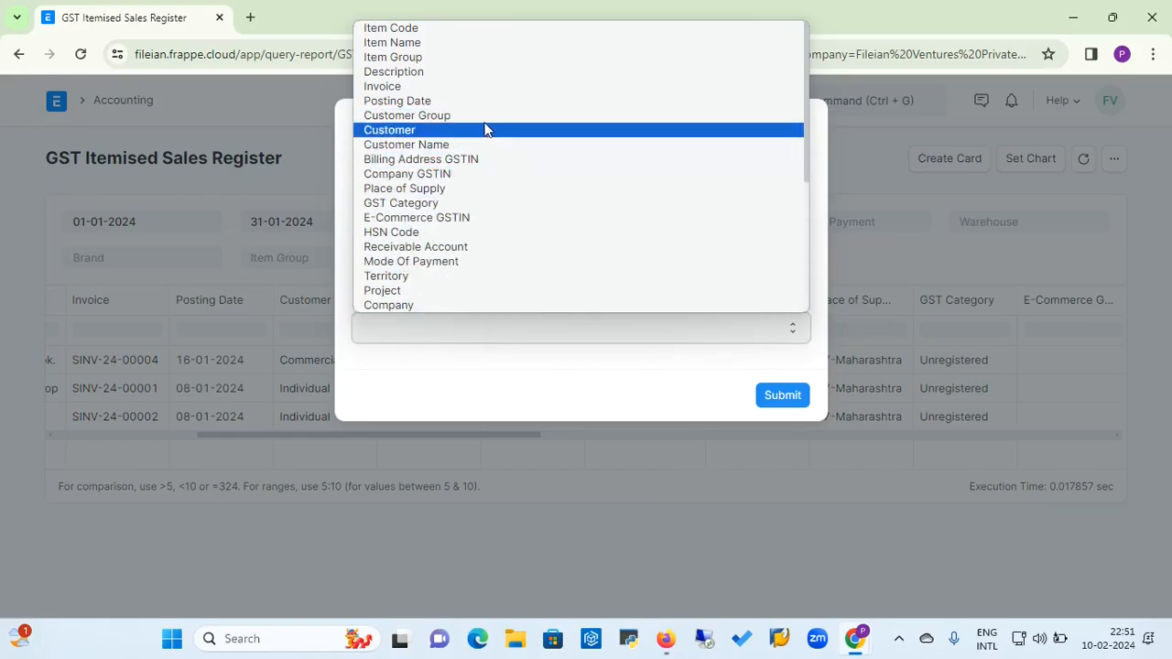
left_click(452, 38)
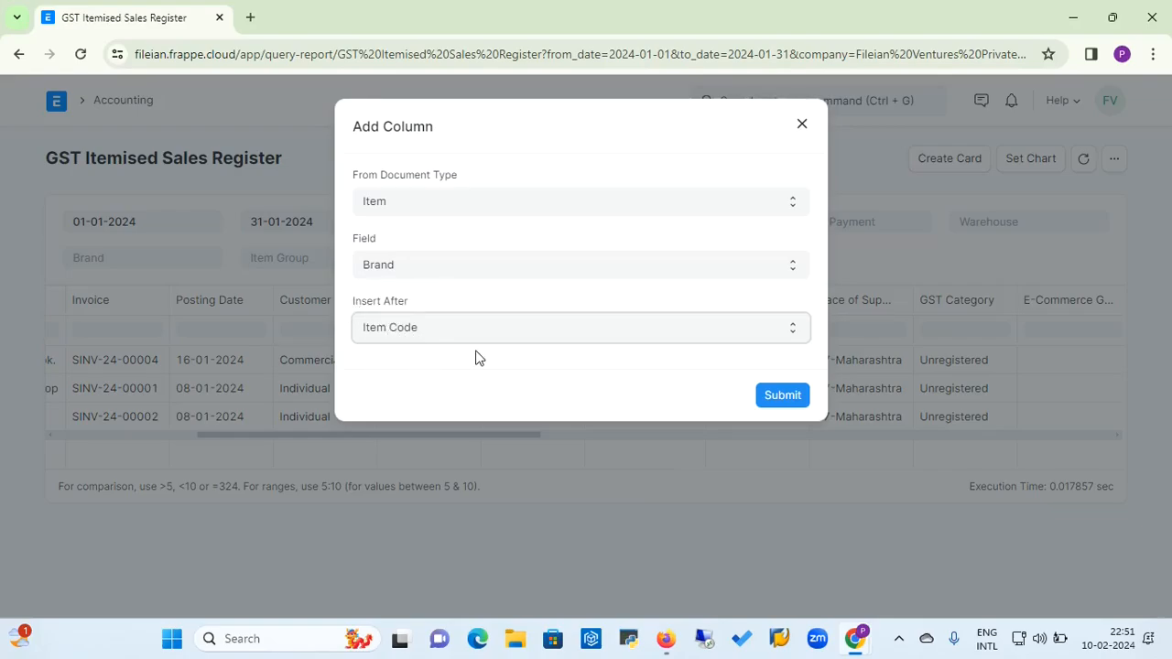
left_click(789, 399)
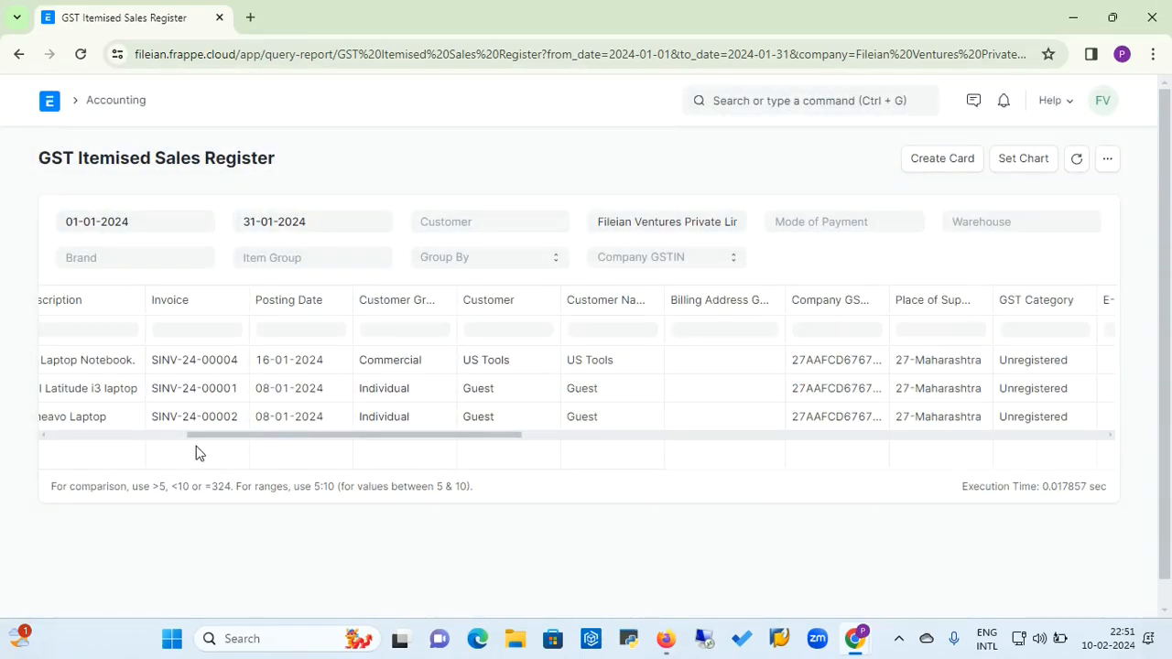
scroll(155, 443, "left", 5)
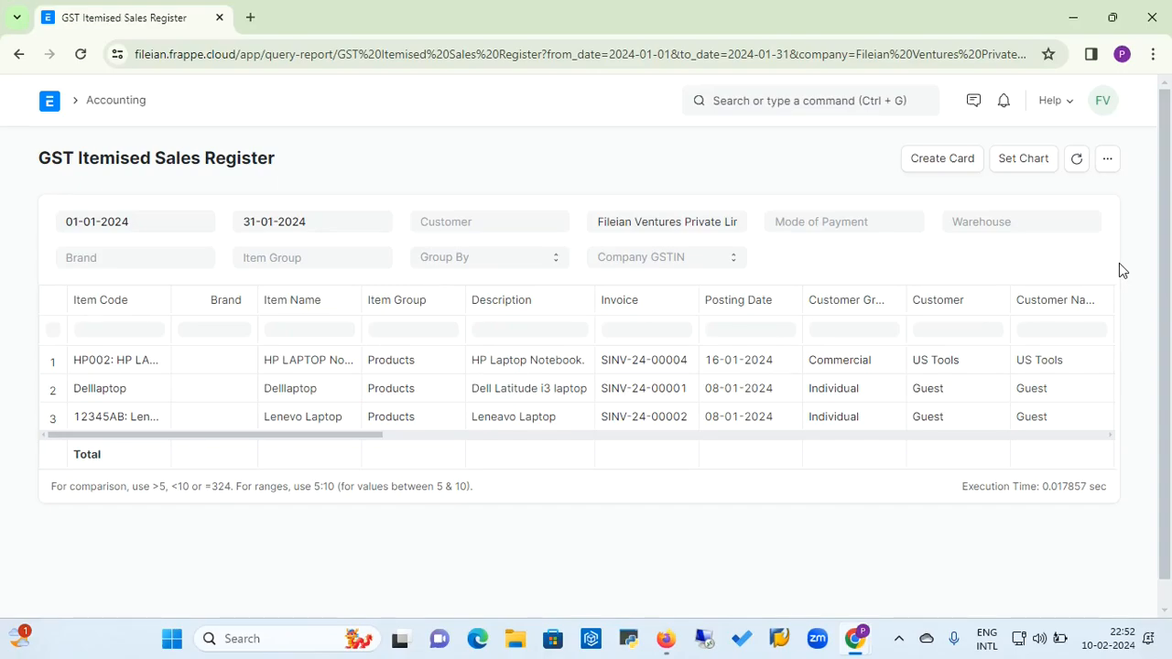
Return to the GST India workspace, open the HSN-wise Summary of Outward Supplies and review its HSN/SAC, quantity, tax rate, amount and output tax columns
left_click(18, 55)
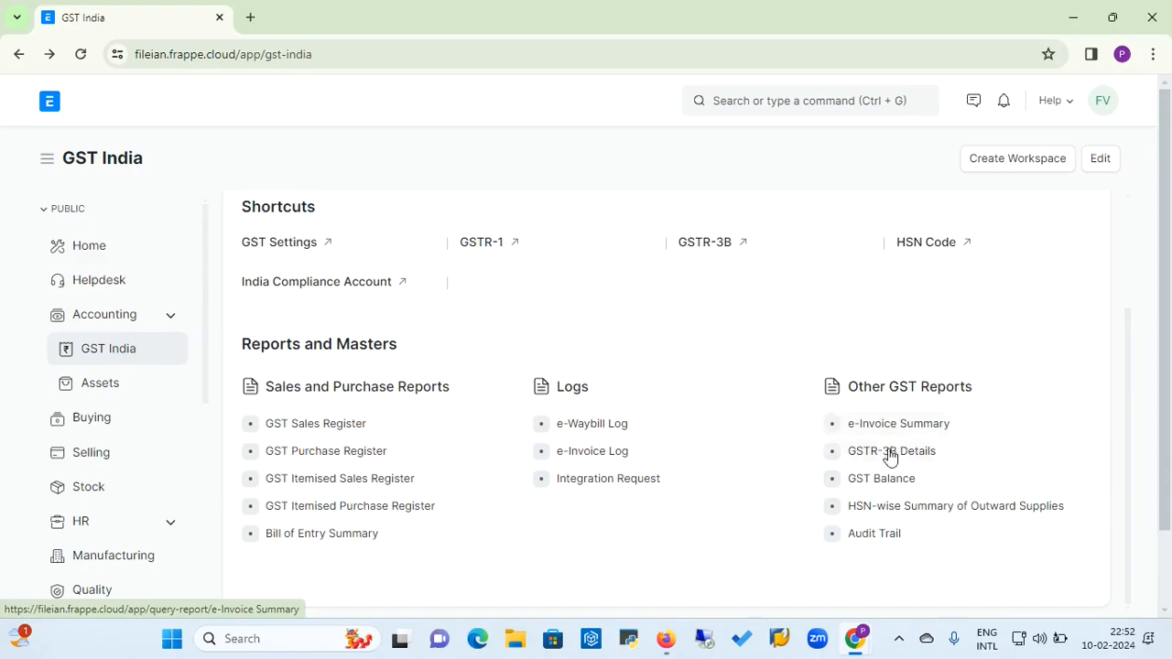
left_click(937, 509)
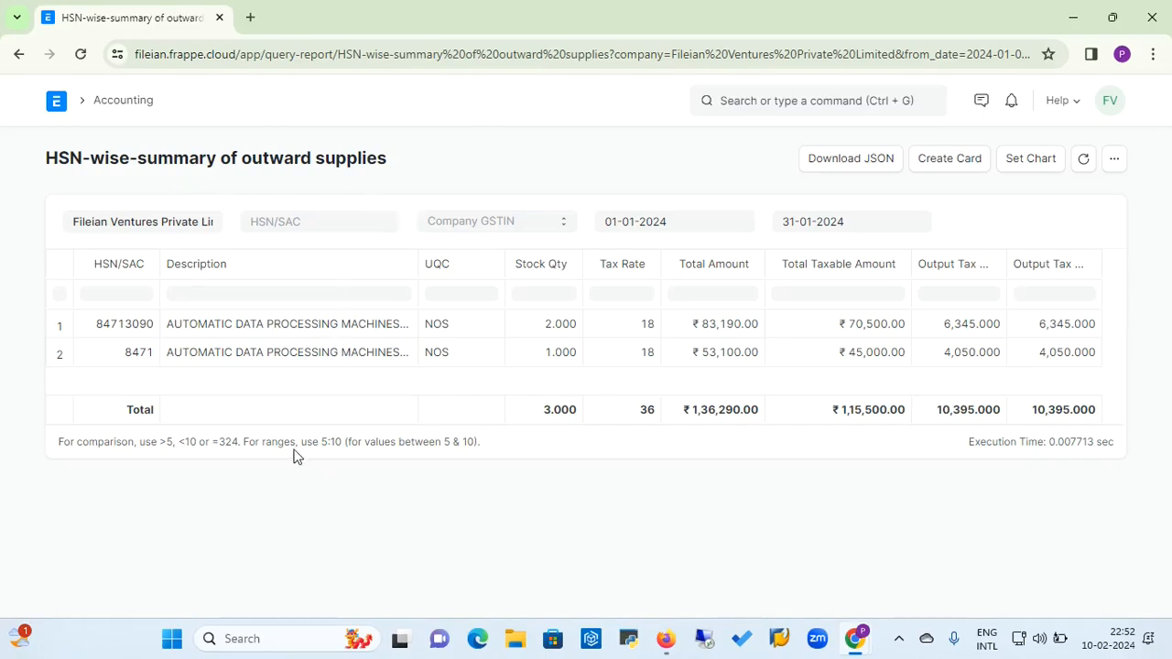
left_click(597, 334)
left_click(977, 335)
key("Right")
key("Left")
key("Left")
key("Left")
key("Right")
key("Right")
key("Left")
key("Left")
key("Left")
key("Left")
key("Left")
key("Left")
key("Left")
key("Right")
key("Right")
key("Right")
key("Left")
key("Left")
key("Left")
key("Right")
key("Right")
key("Right")
key("Right")
key("Right")
key("Right")
key("Right")
key("Right")
key("Left")
key("Left")
key("Left")
key("Left")
key("Left")
key("Left")
key("Left")
key("Left")
key("Right")
key("Right")
key("Right")
key("Right")
Go back to the GST India workspace, view the Integration Request log's service and status entries, and return to the workspace
left_click(20, 57)
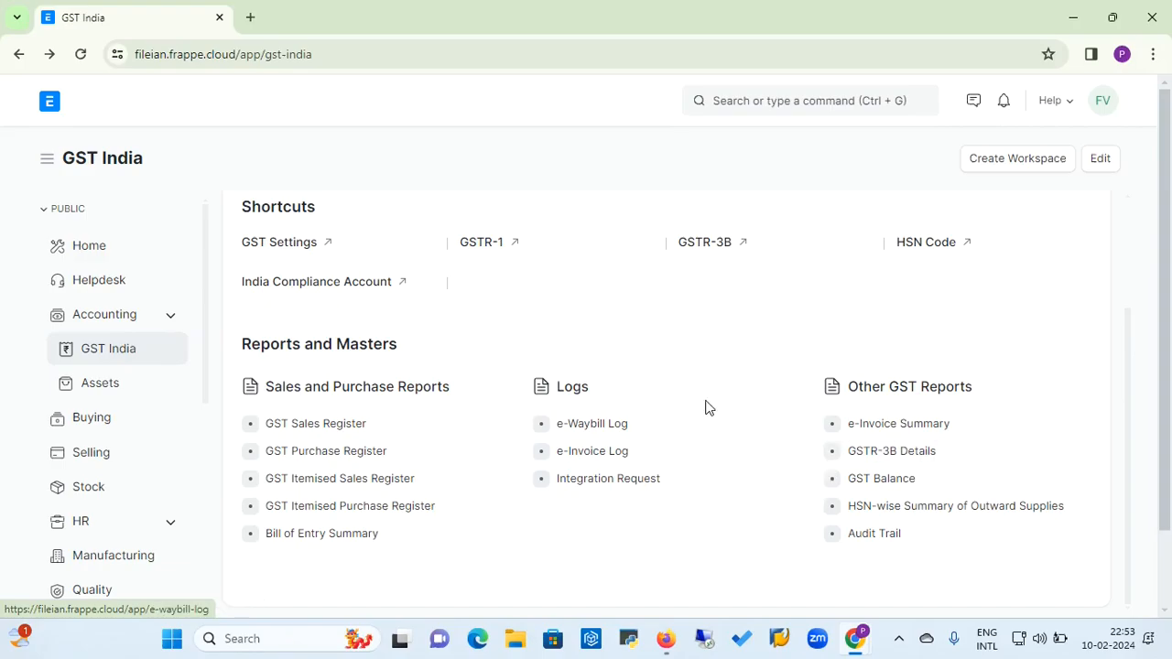
left_click(628, 491)
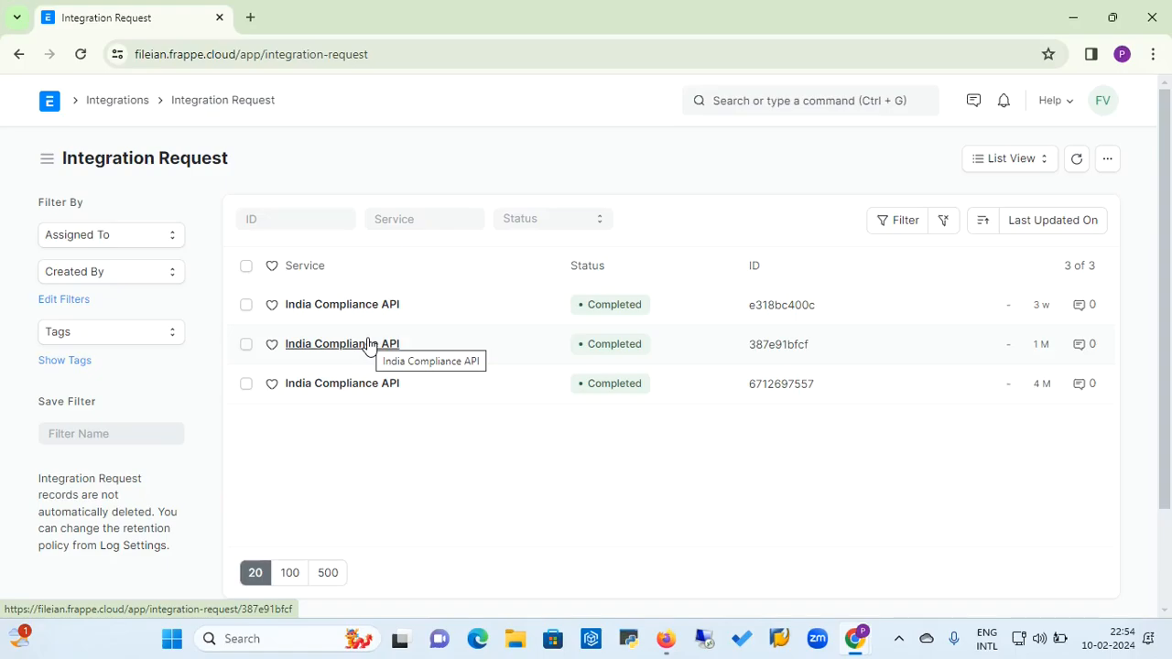
left_click(20, 55)
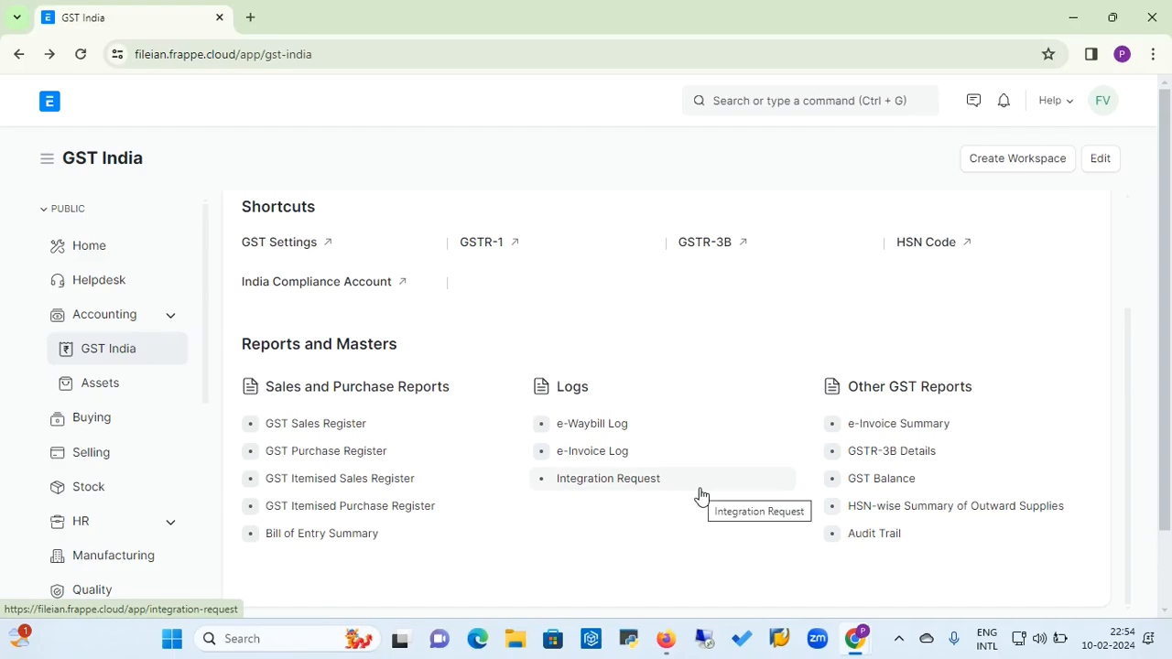